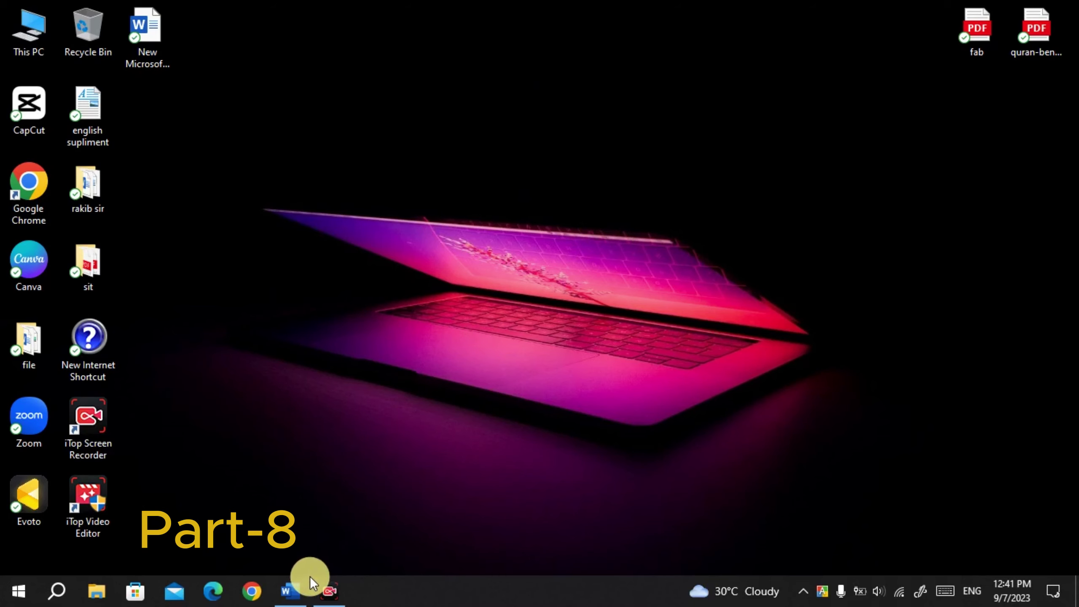
# Switch to the blank Word document and examine the list of installed and popular add-ins
pyautogui.click(297, 586)
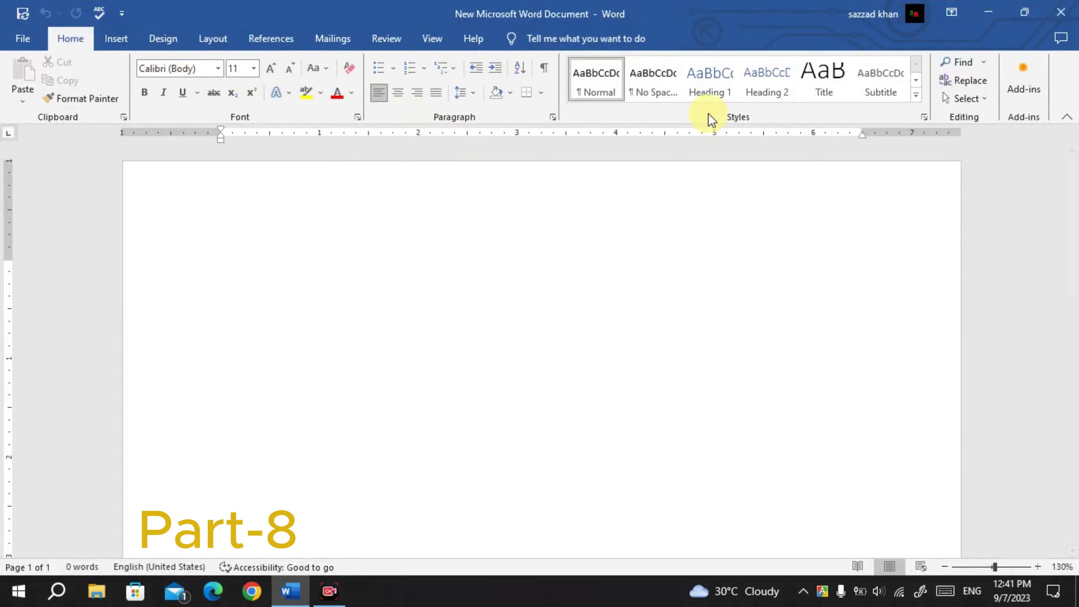
pyautogui.click(1025, 85)
pyautogui.click(1026, 94)
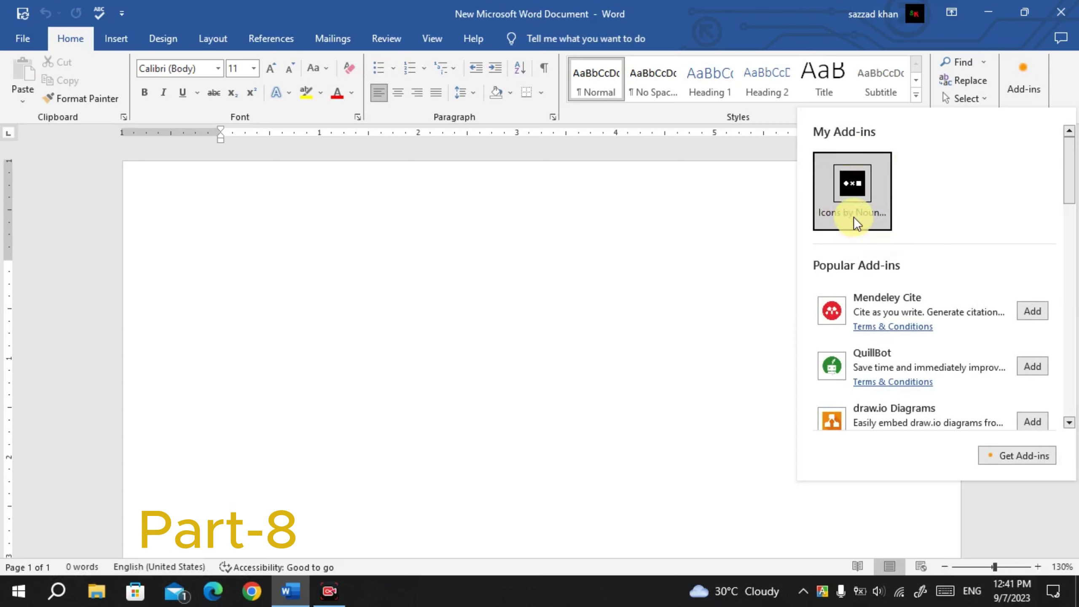
pyautogui.scroll(-3, 913, 280)
pyautogui.scroll(2, 915, 280)
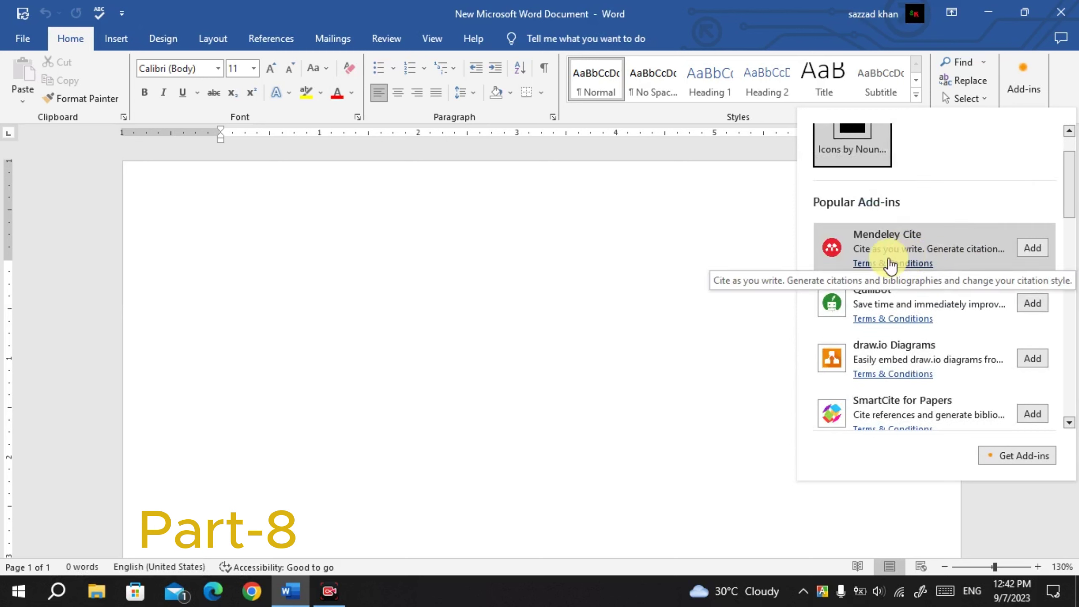
pyautogui.scroll(-2, 979, 297)
pyautogui.scroll(-10, 979, 296)
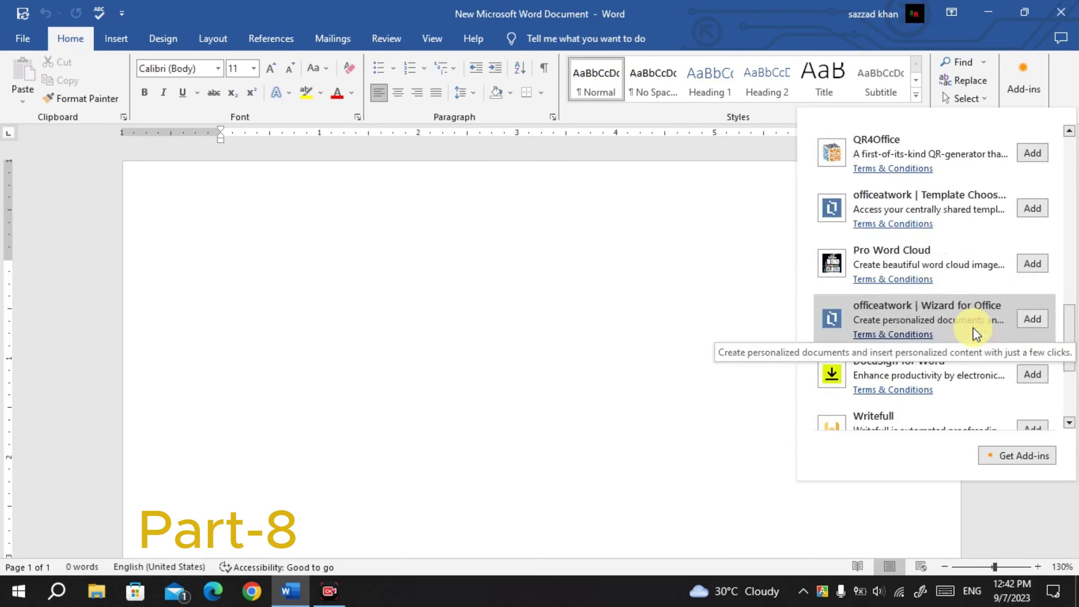
pyautogui.scroll(12, 954, 293)
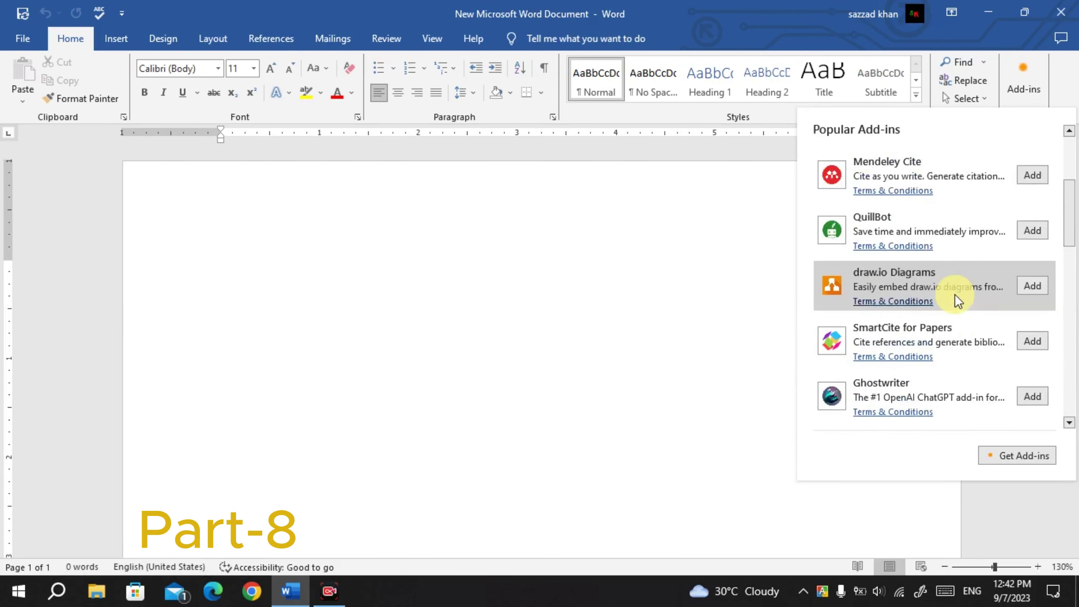
pyautogui.scroll(-3, 954, 293)
pyautogui.scroll(-10, 954, 292)
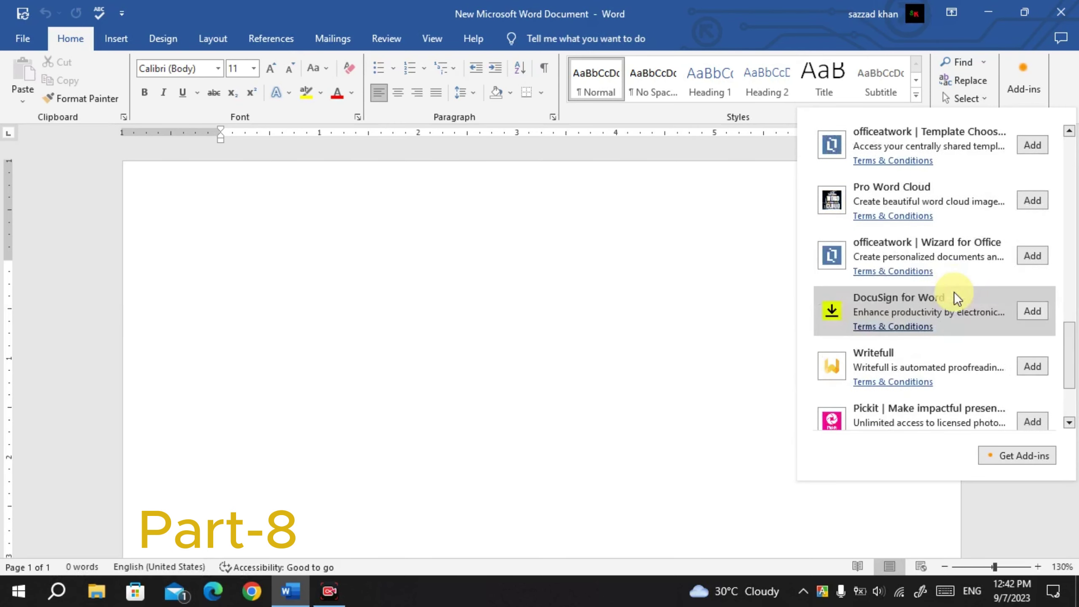
pyautogui.scroll(-2, 918, 370)
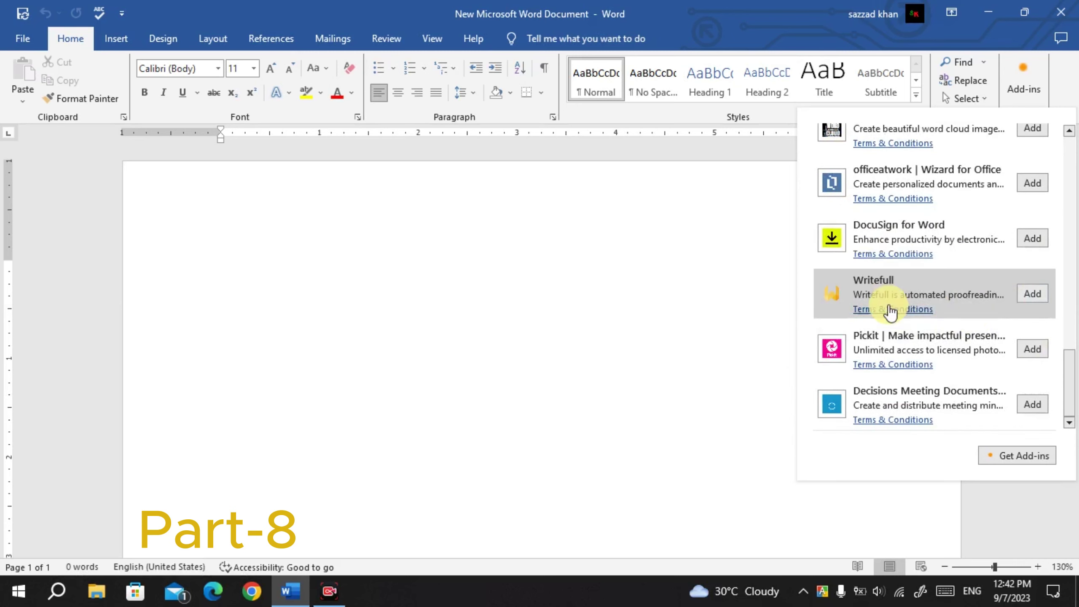
pyautogui.scroll(15, 948, 373)
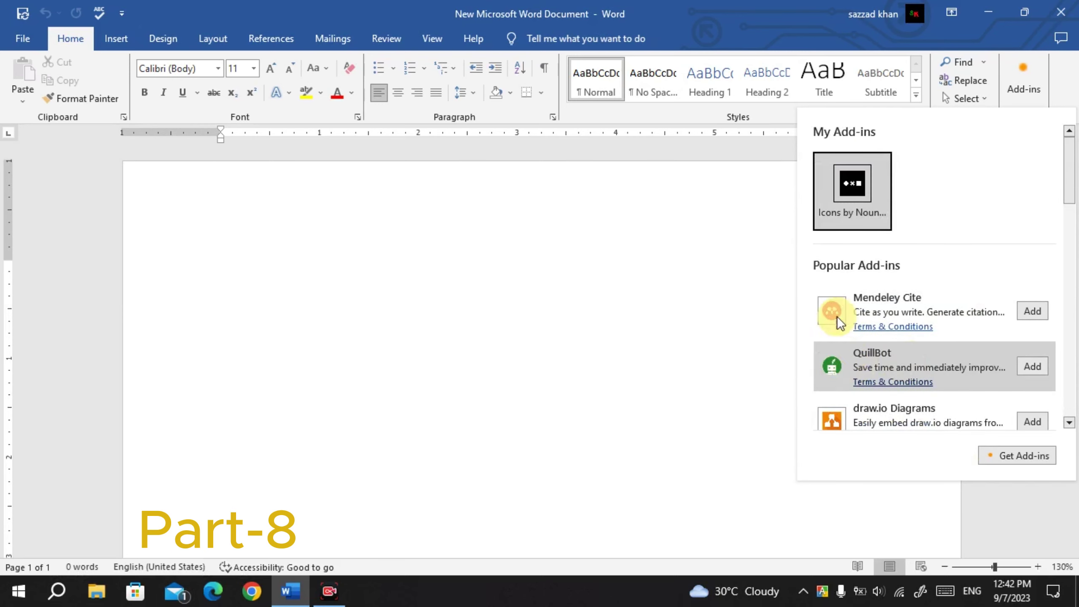
# Open the Noun Project icons add-in and view its NounPro subscription offer, dismissing the offer without signing up
pyautogui.click(847, 192)
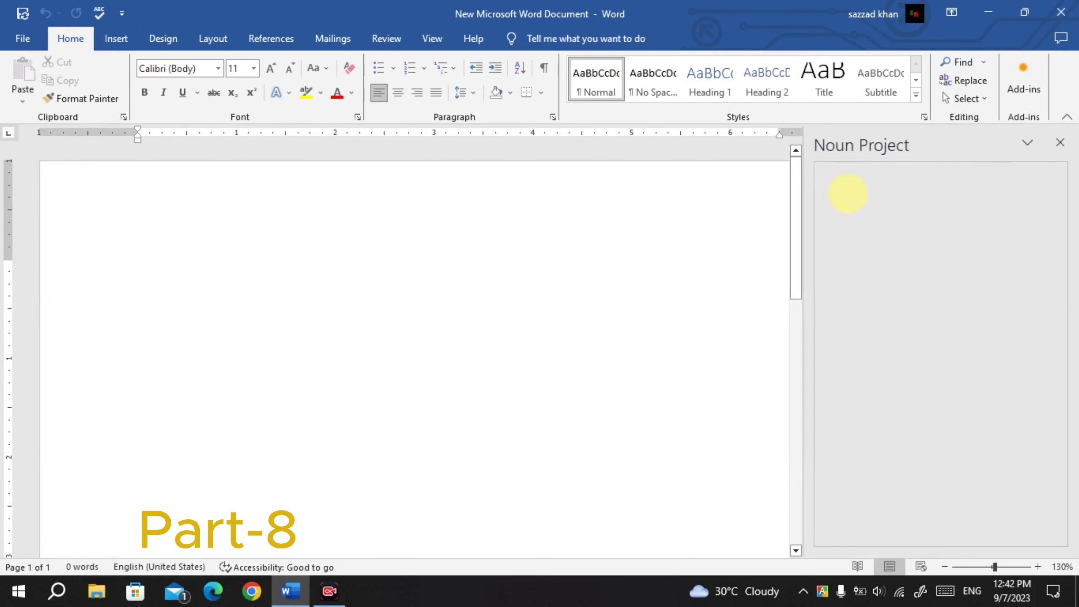
pyautogui.click(1061, 144)
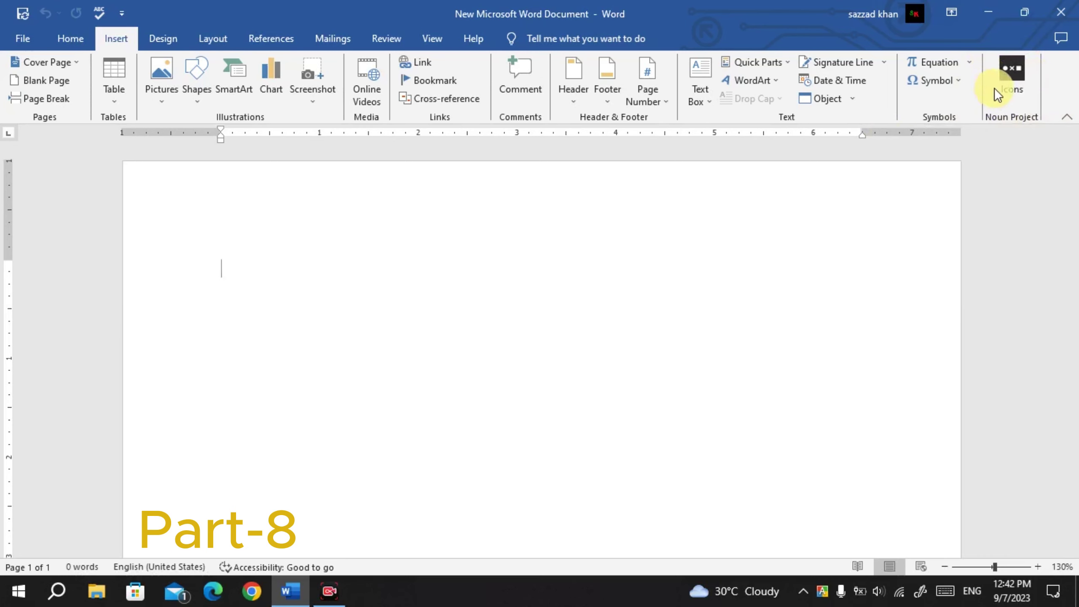
pyautogui.click(1009, 68)
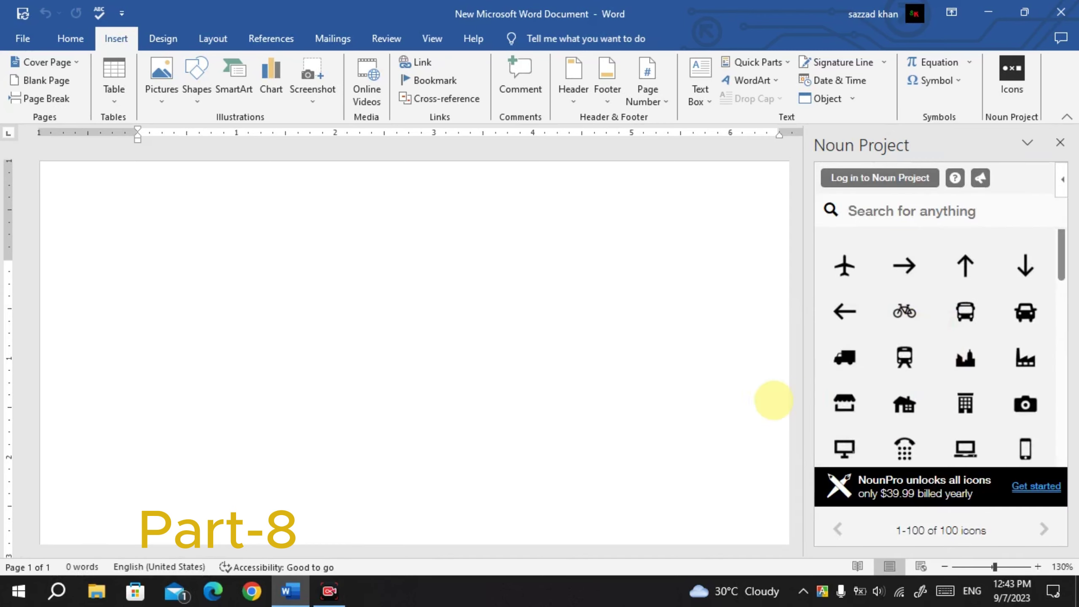
pyautogui.click(1021, 489)
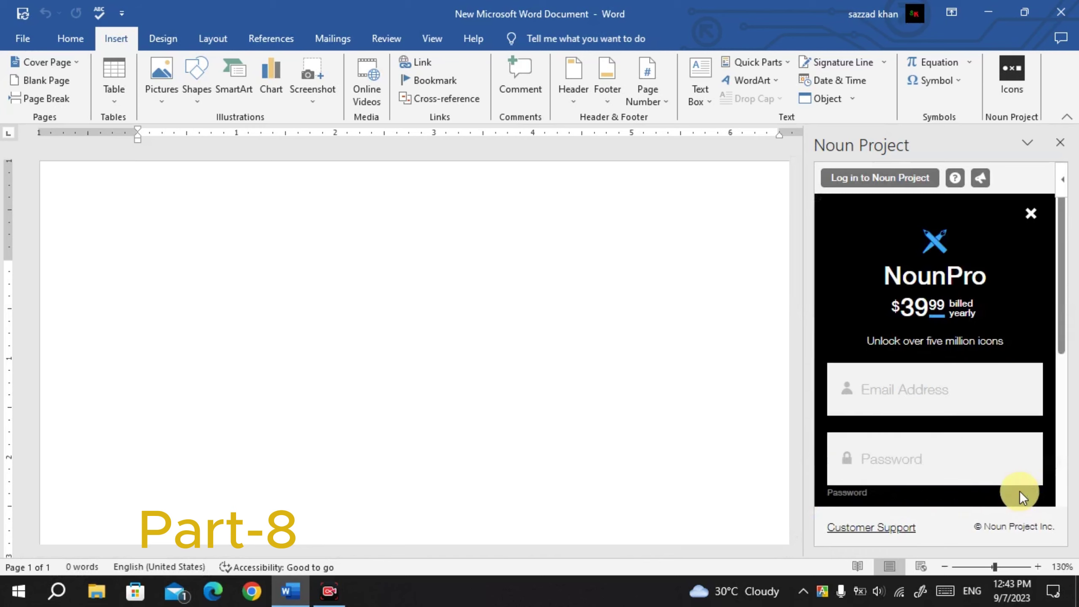
pyautogui.click(1030, 213)
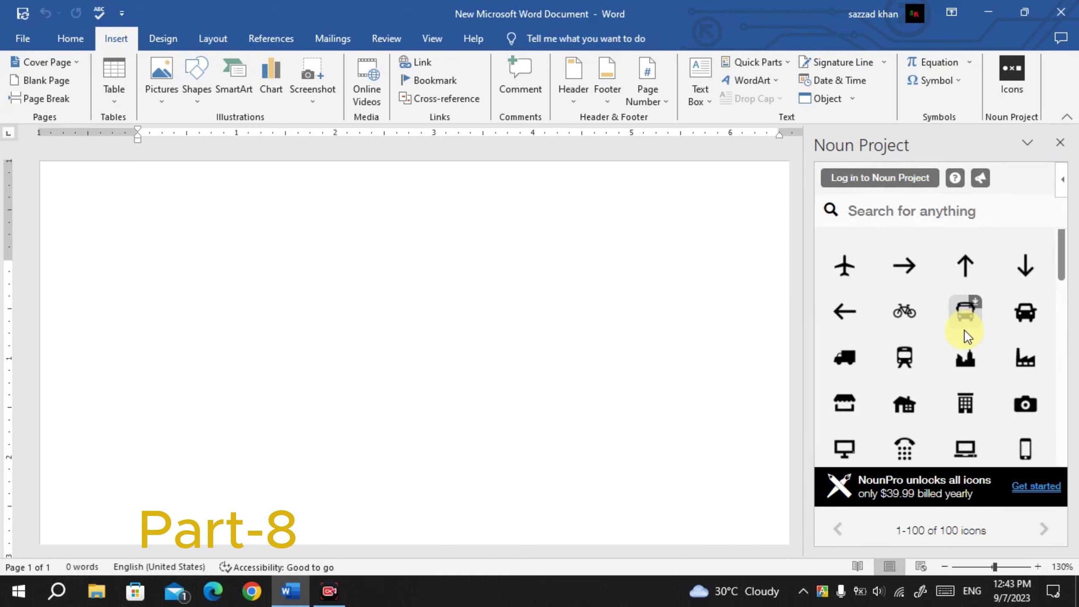
# Insert the front-view bus icon from the Noun Project collection at the start of the blank page
pyautogui.scroll(-10, 943, 340)
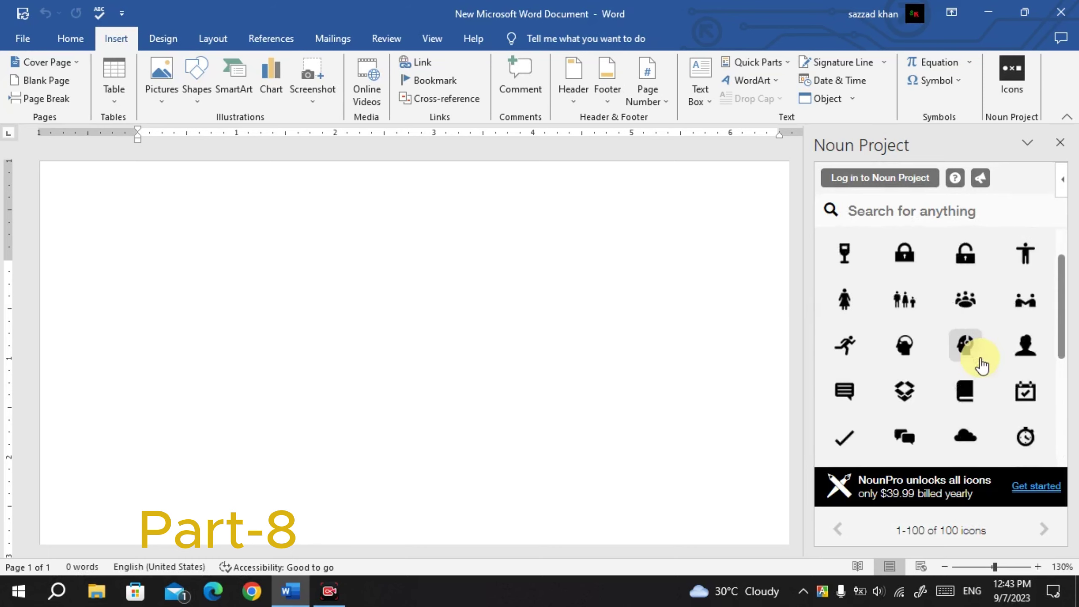
pyautogui.scroll(5, 939, 361)
pyautogui.scroll(-10, 903, 340)
pyautogui.scroll(10, 897, 347)
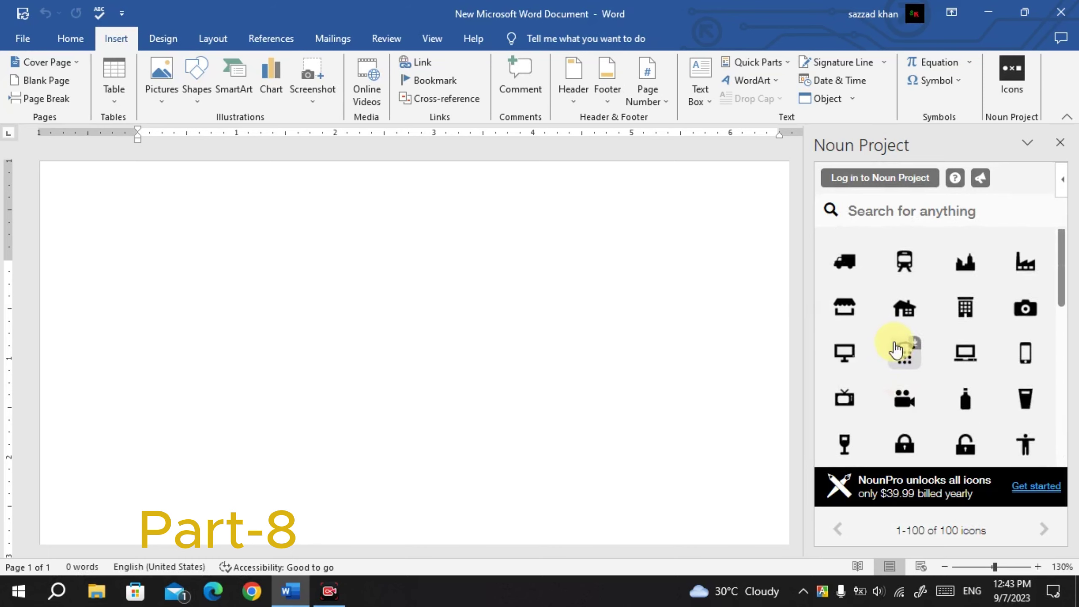
pyautogui.scroll(2, 897, 350)
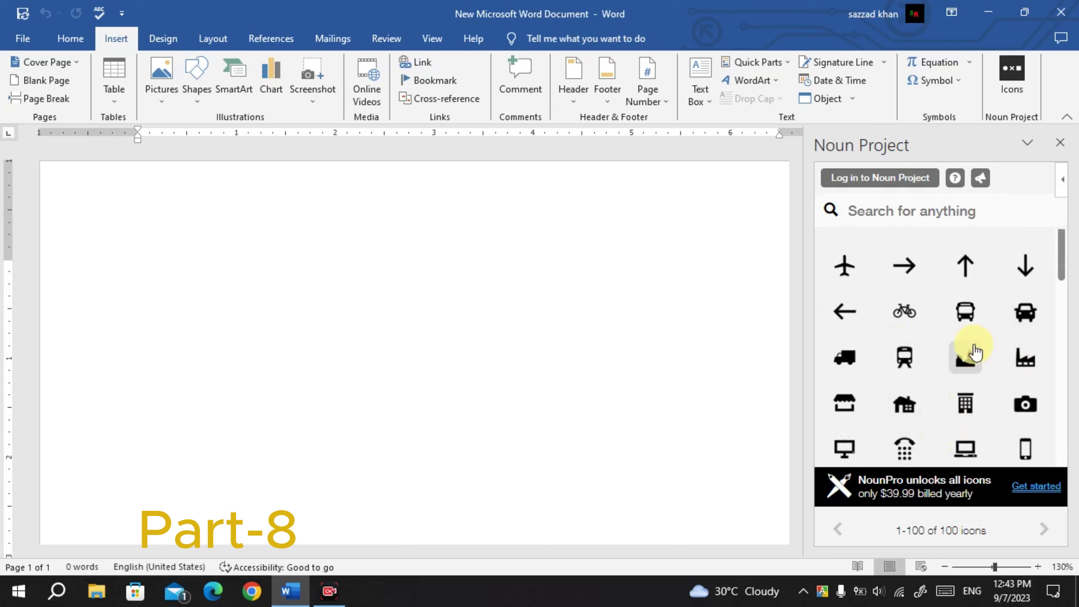
pyautogui.click(965, 312)
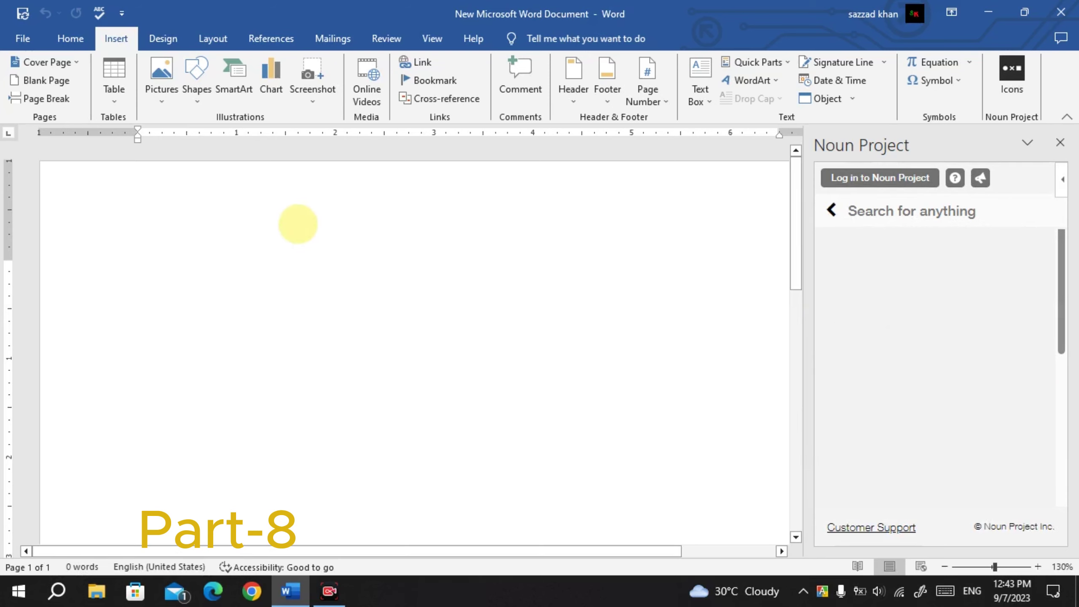
pyautogui.click(200, 241)
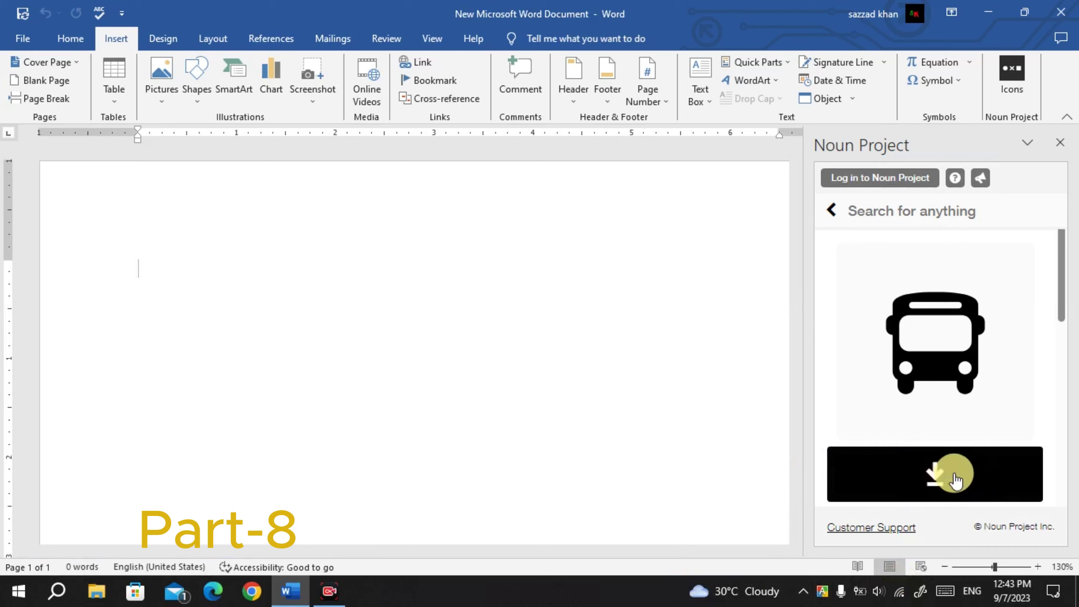
pyautogui.click(939, 470)
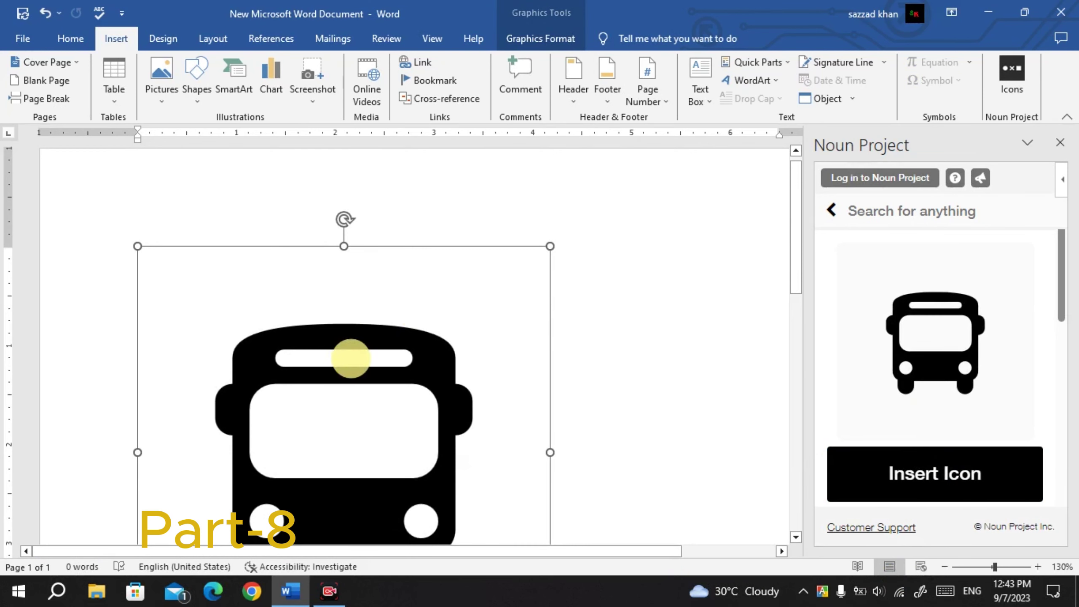
# Shrink the bus icon proportionally and view its layout options without changing the text wrapping
pyautogui.scroll(-3, 351, 359)
pyautogui.moveTo(548, 167); pyautogui.dragTo(241, 287)
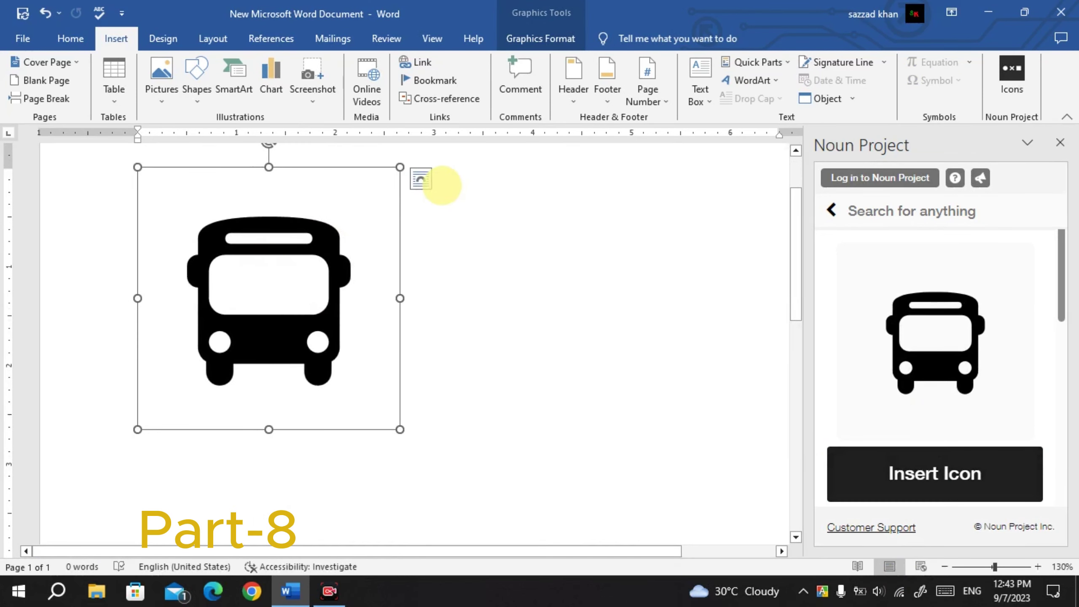
pyautogui.click(423, 178)
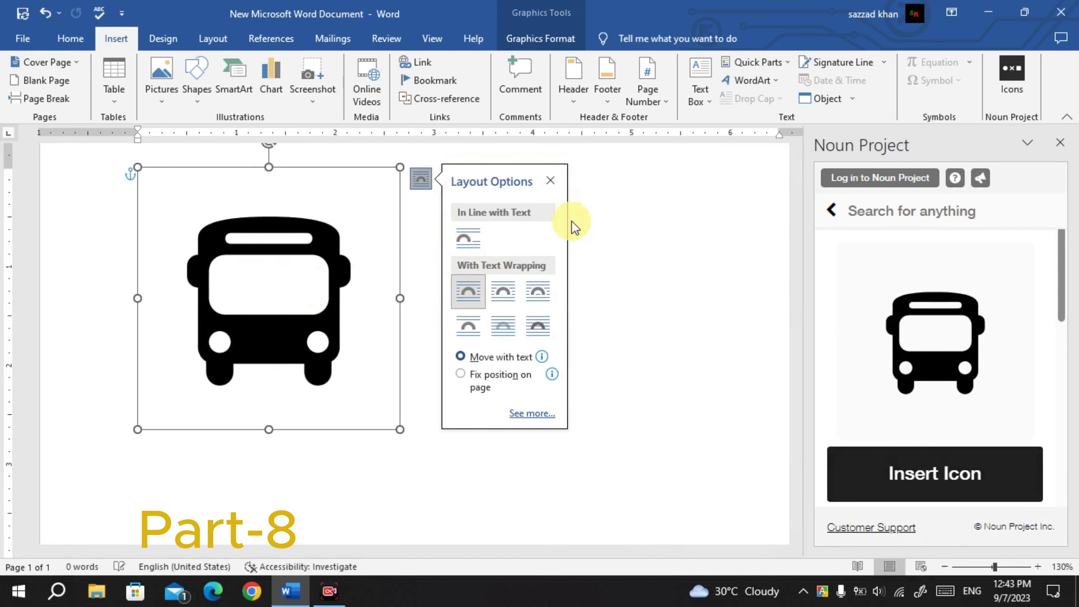
pyautogui.click(711, 178)
# Move the bus icon towards the upper right of the page and shrink it proportionally to a small size
pyautogui.moveTo(246, 227); pyautogui.dragTo(422, 258)
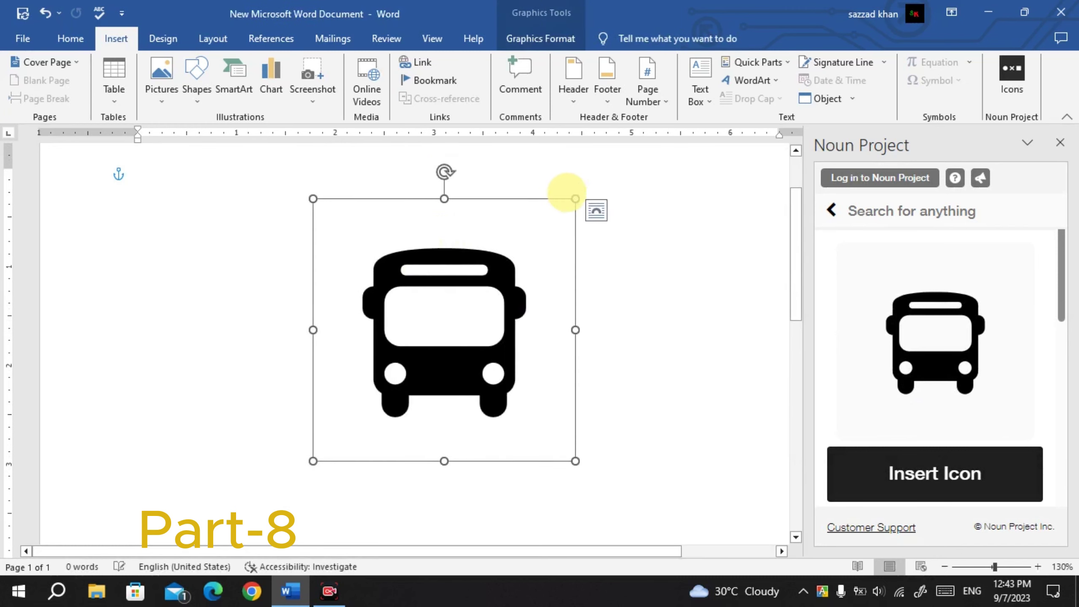
pyautogui.moveTo(574, 205); pyautogui.dragTo(511, 263)
pyautogui.scroll(2, 589, 311)
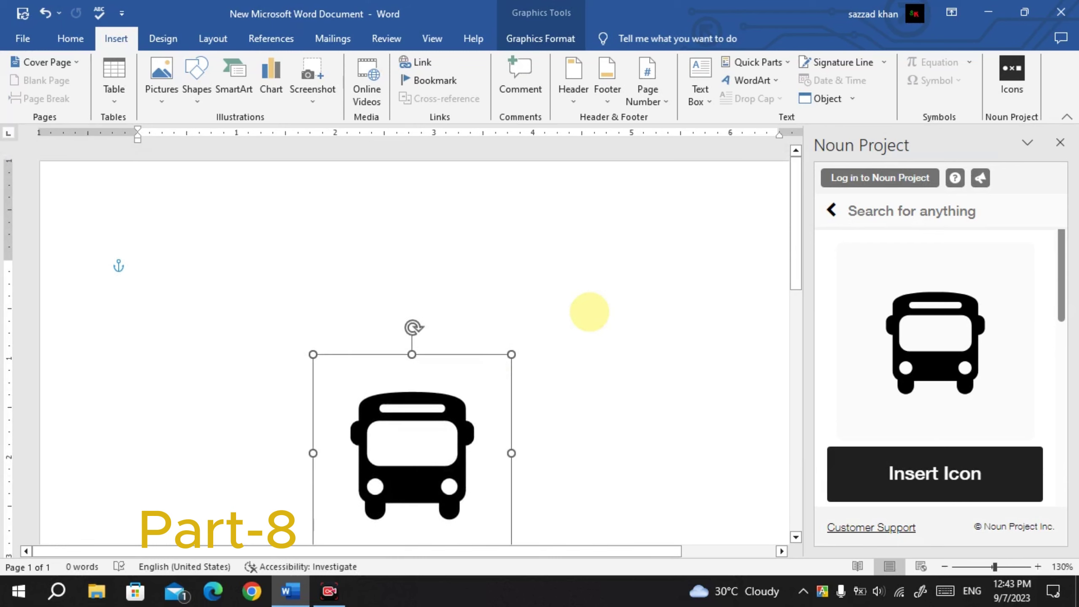
pyautogui.moveTo(463, 424); pyautogui.dragTo(597, 261)
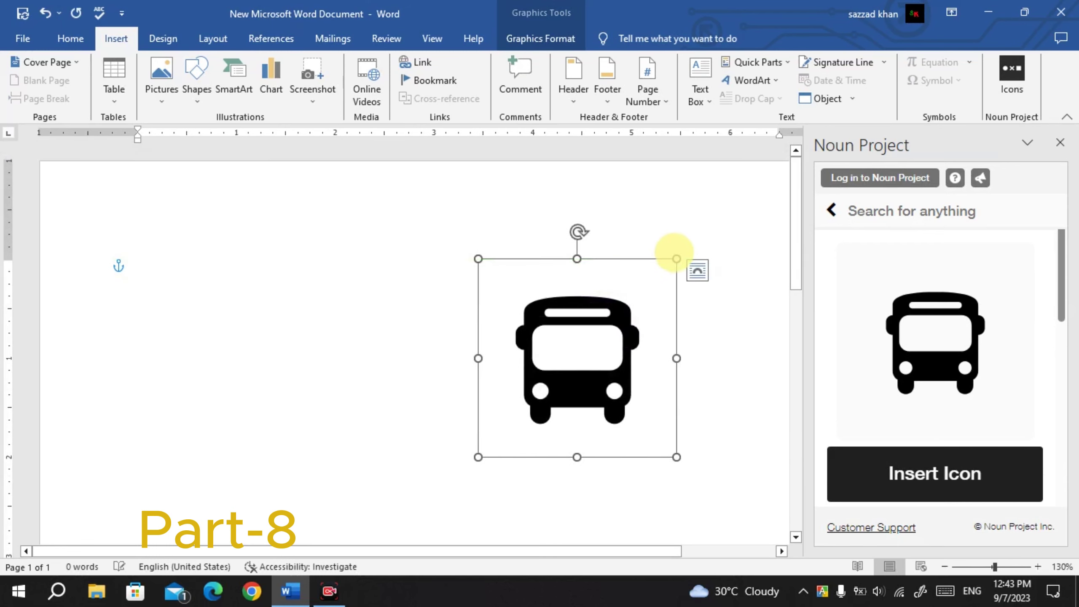
pyautogui.moveTo(676, 258); pyautogui.dragTo(566, 253)
pyautogui.rightClick(583, 258)
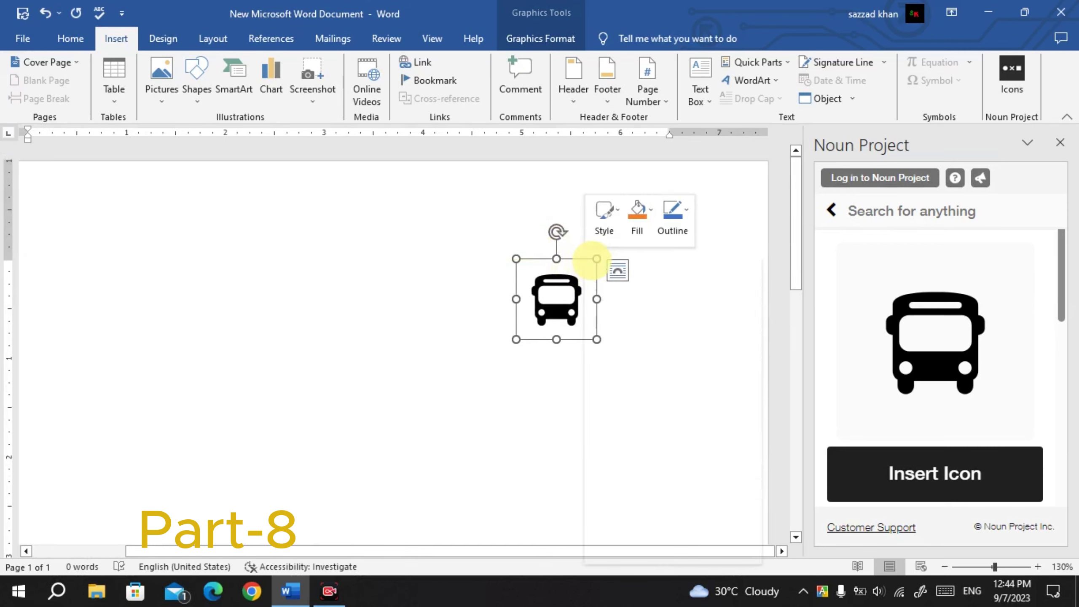
pyautogui.click(620, 293)
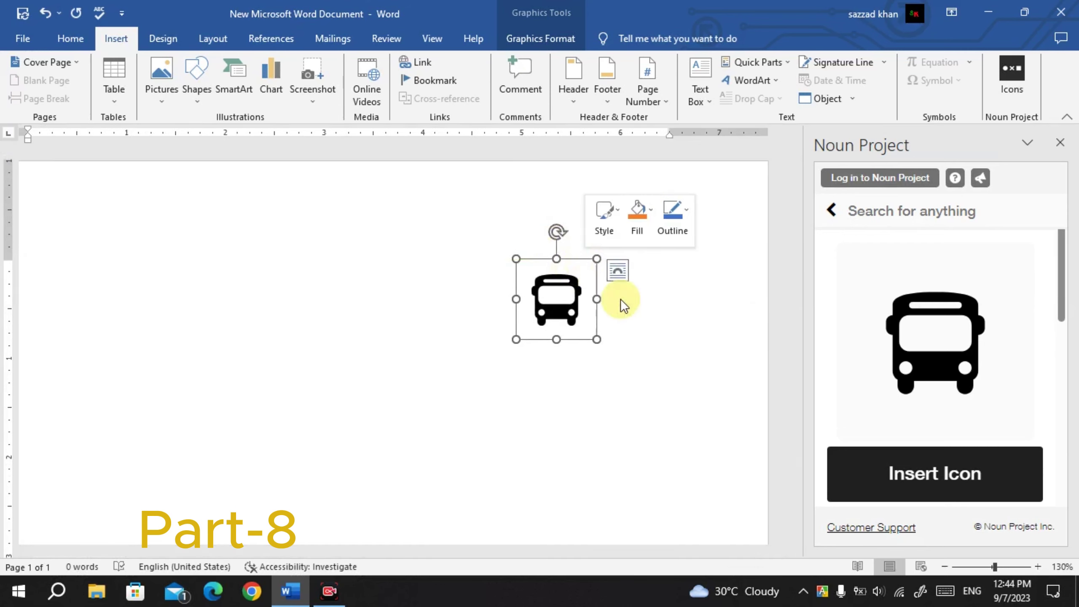
# Return to the Noun Project icon collection, look through it from start to end and close the add-in
pyautogui.click(831, 210)
pyautogui.scroll(-15, 968, 340)
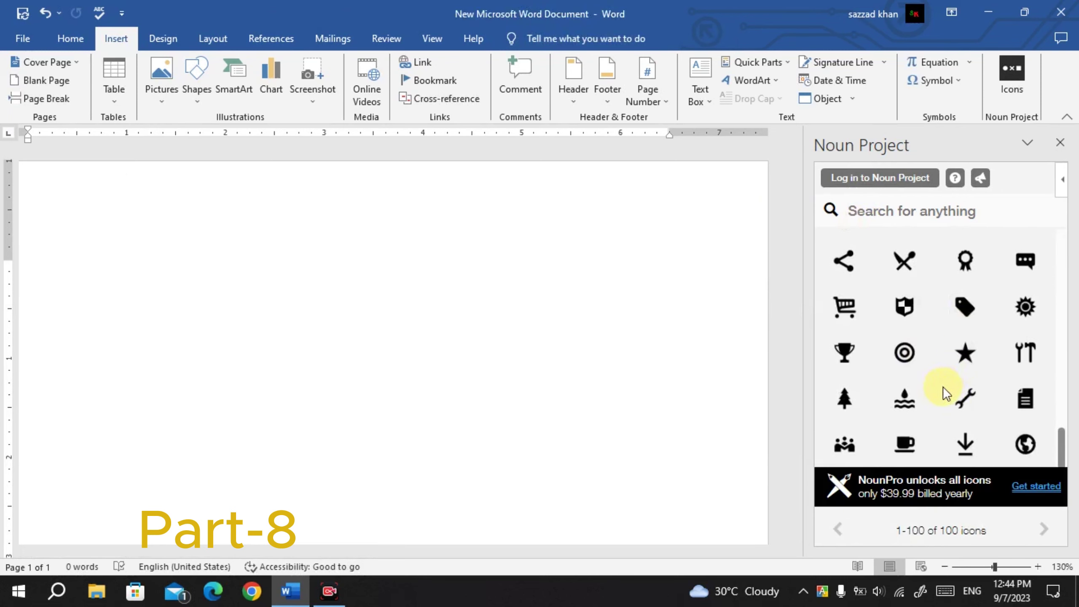
pyautogui.scroll(15, 935, 449)
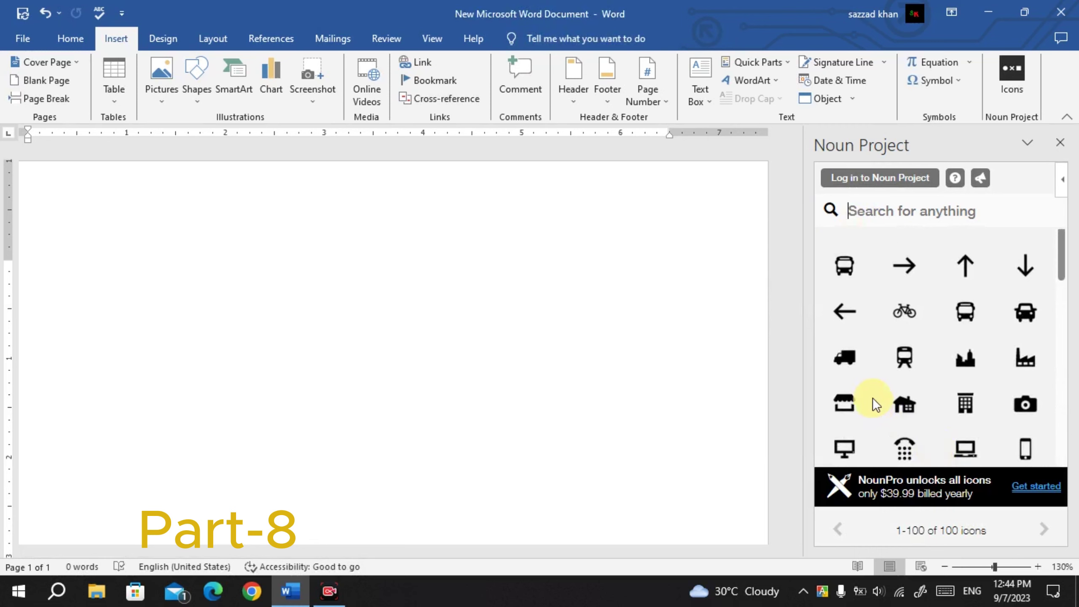
pyautogui.scroll(-15, 873, 400)
pyautogui.click(849, 211)
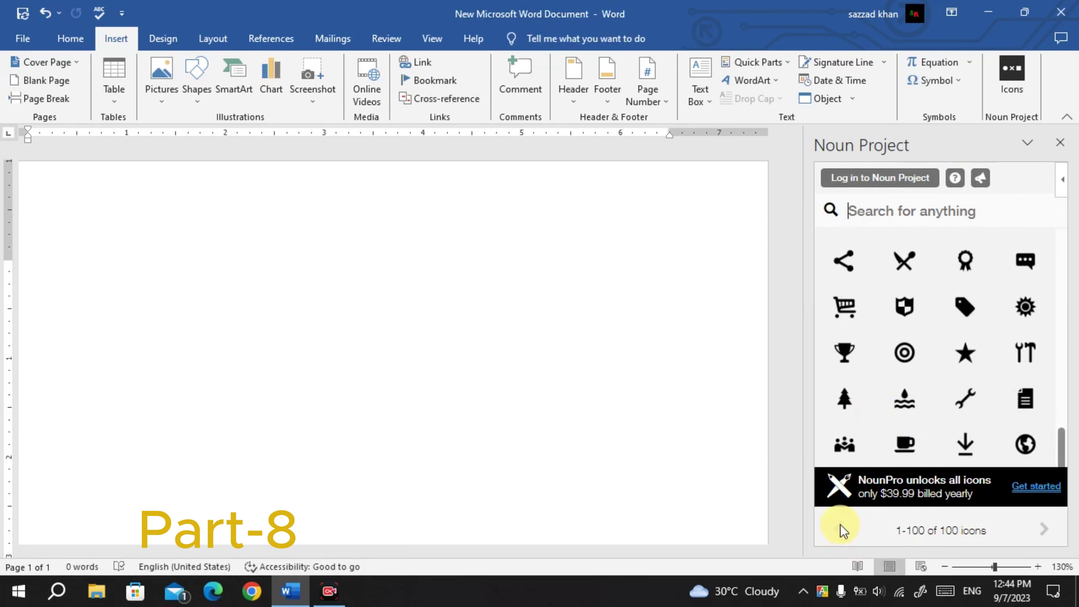
pyautogui.click(1059, 143)
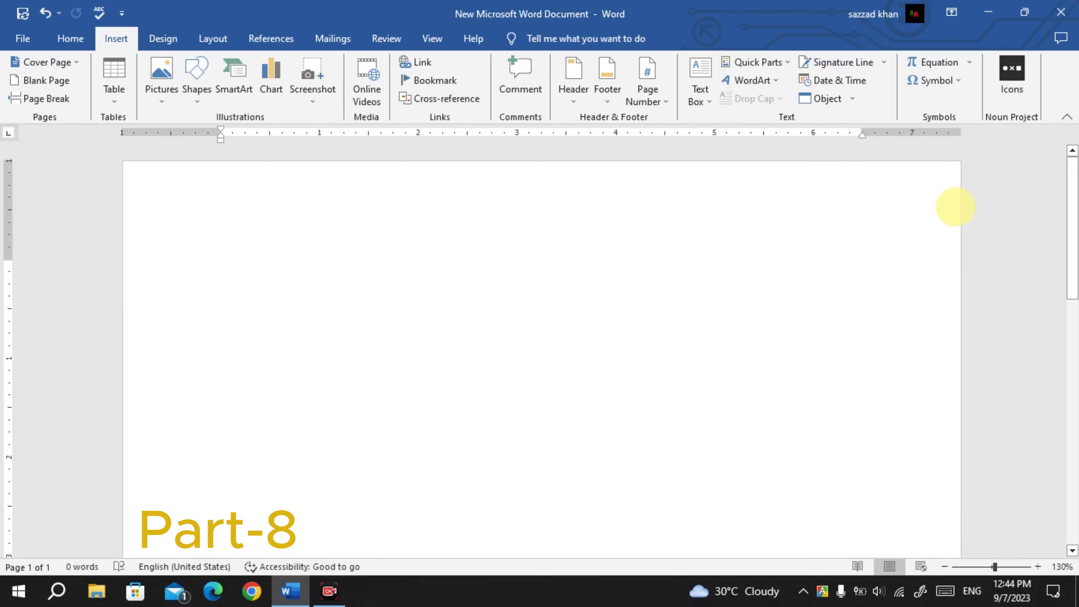
# Reopen the Noun Project add-in, examine the available icons once more and close it
pyautogui.click(1017, 73)
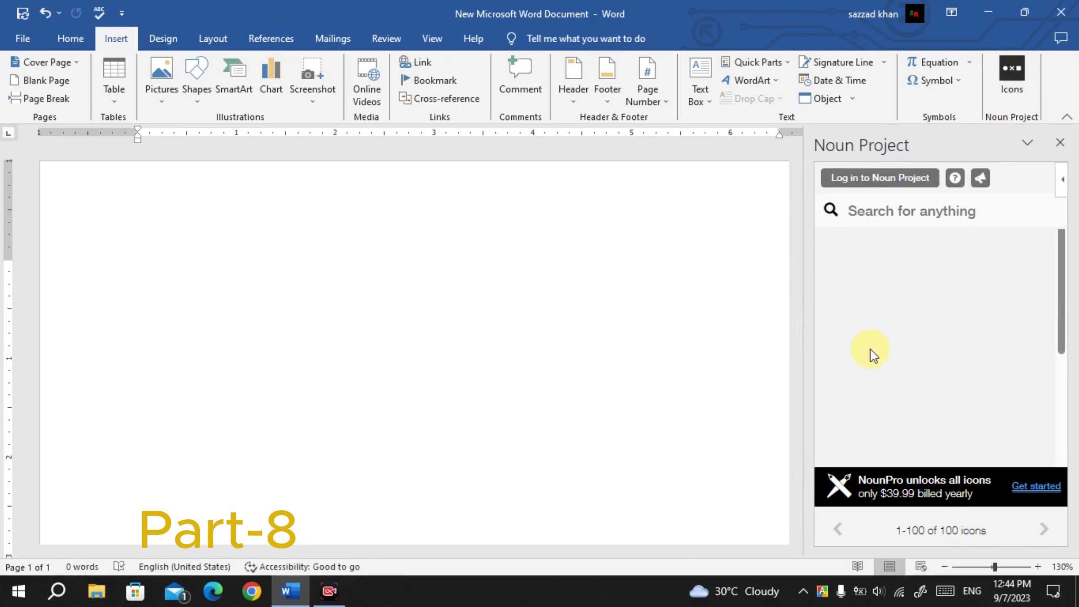
pyautogui.scroll(-5, 922, 361)
pyautogui.scroll(-5, 939, 376)
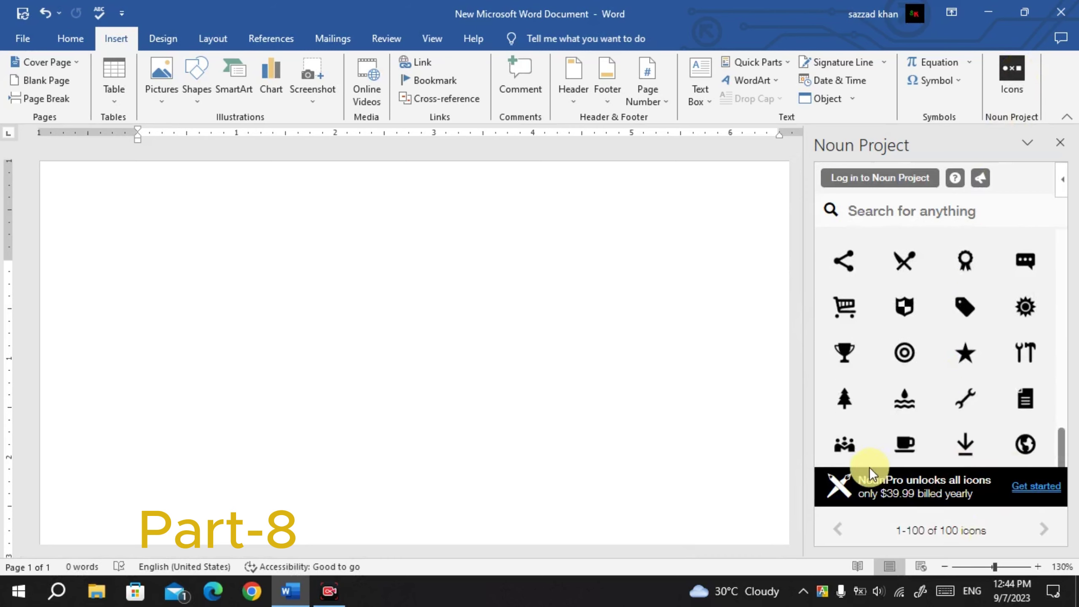
pyautogui.scroll(10, 934, 383)
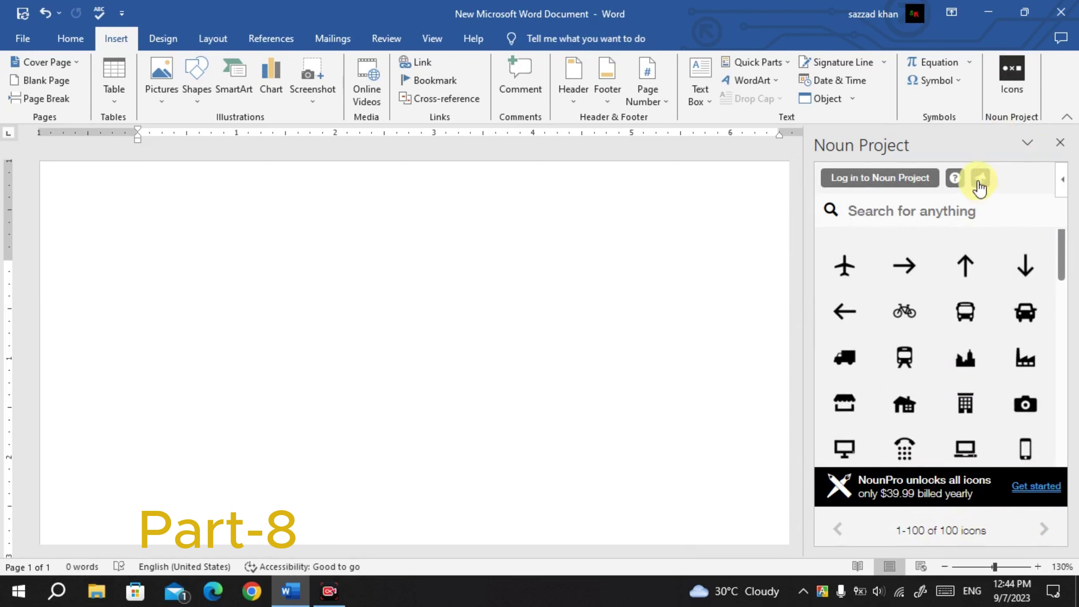
pyautogui.click(1060, 145)
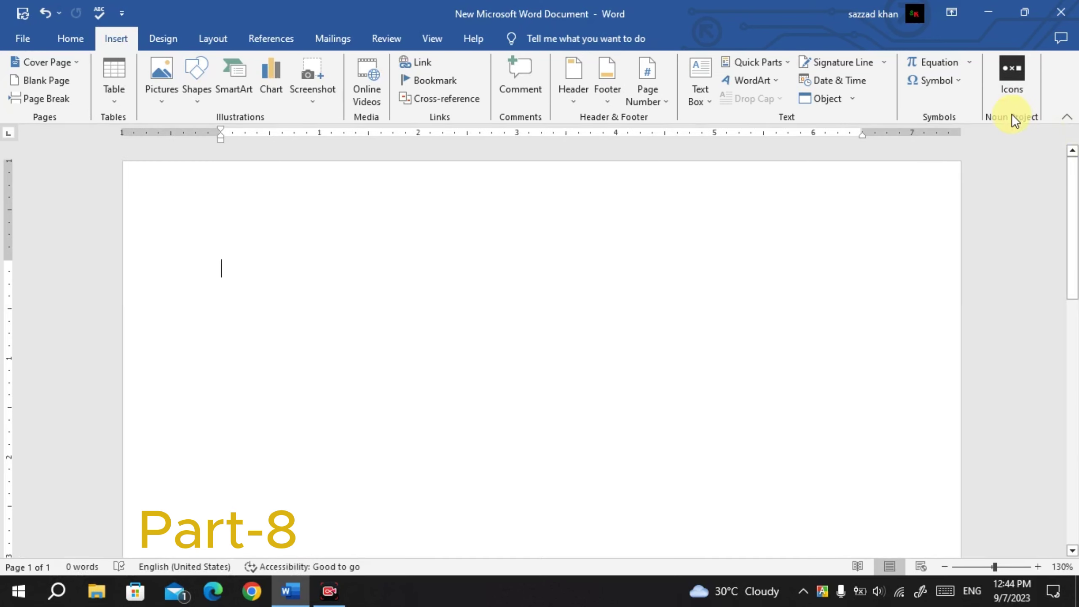
# Remove the Noun Project Icons add-in from Word and confirm its deletion
pyautogui.rightClick(1006, 93)
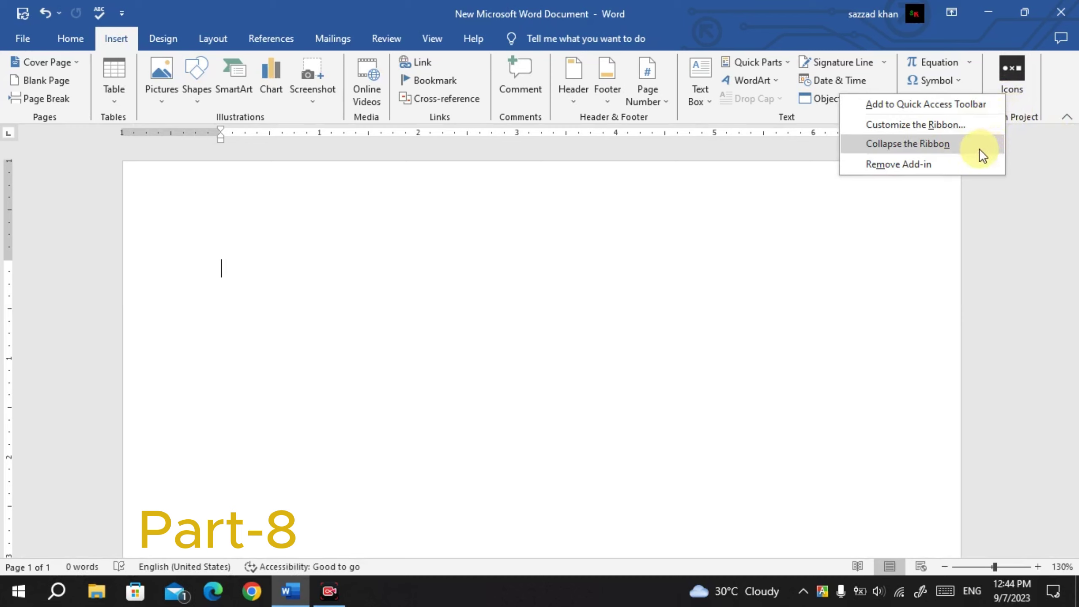
pyautogui.click(918, 165)
pyautogui.click(515, 338)
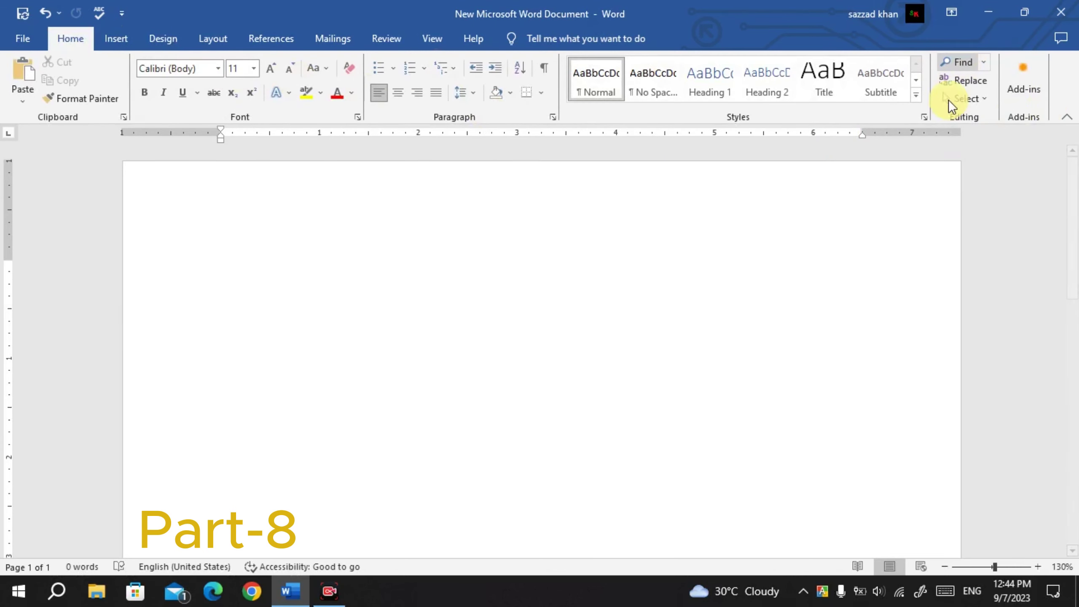
# Open the list of popular add-ins and look through it from start to end
pyautogui.click(1024, 89)
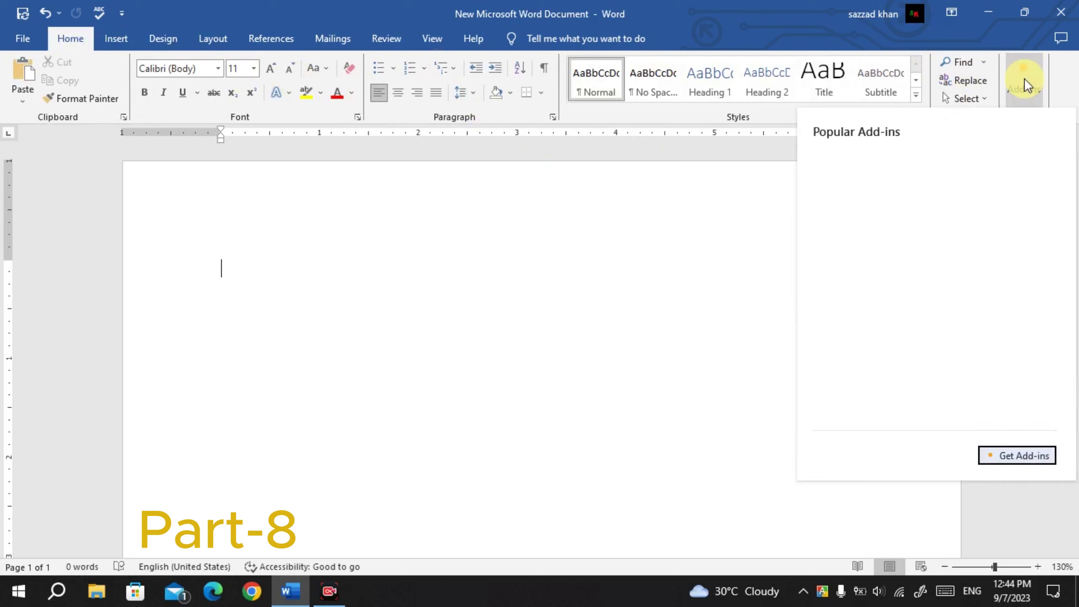
pyautogui.scroll(-10, 948, 212)
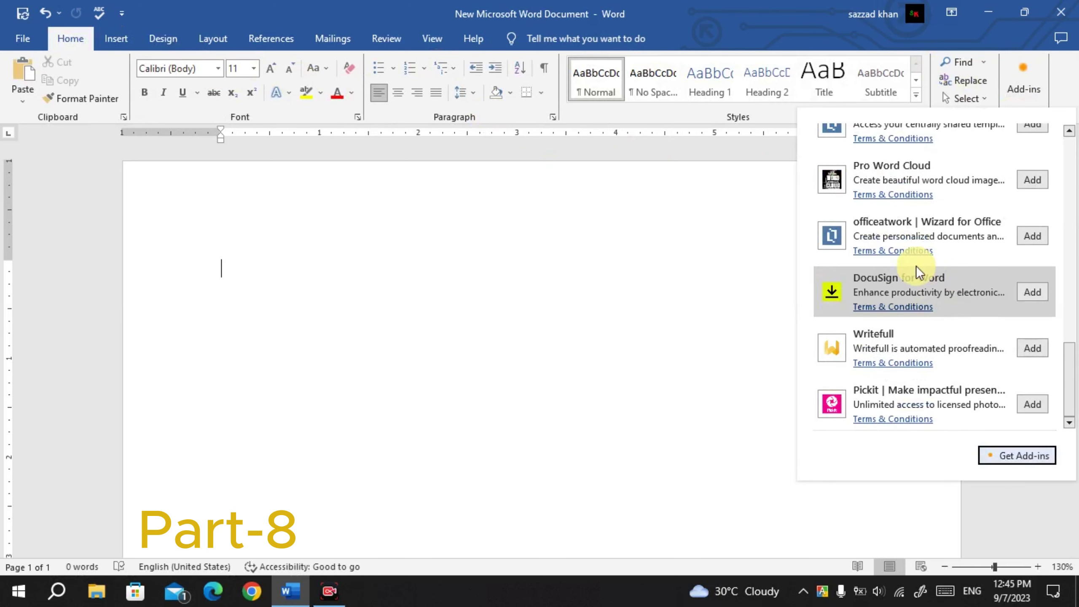
pyautogui.scroll(-5, 895, 340)
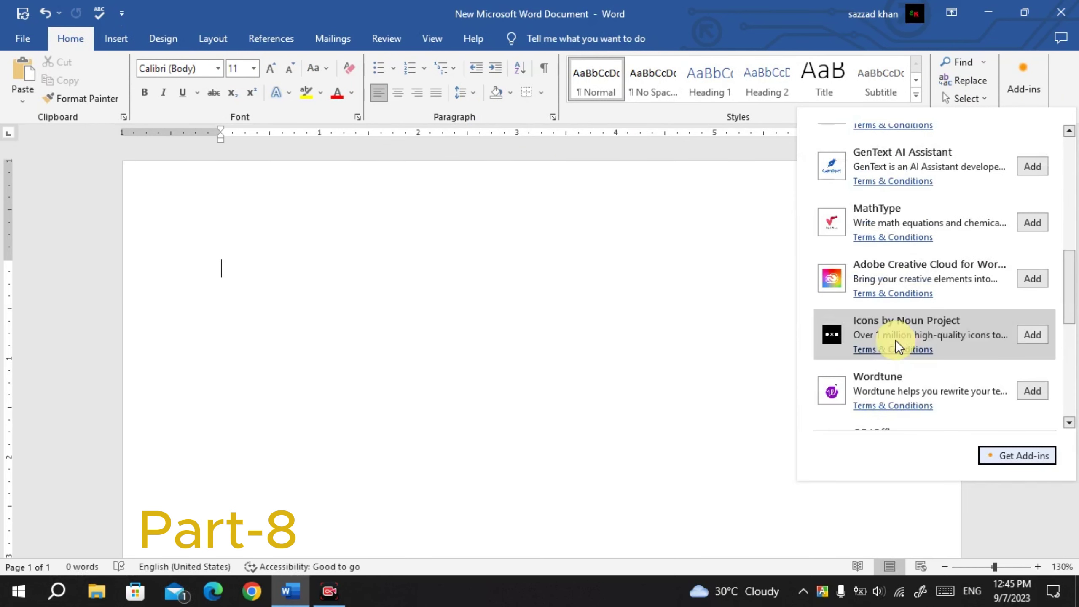
pyautogui.scroll(-5, 895, 340)
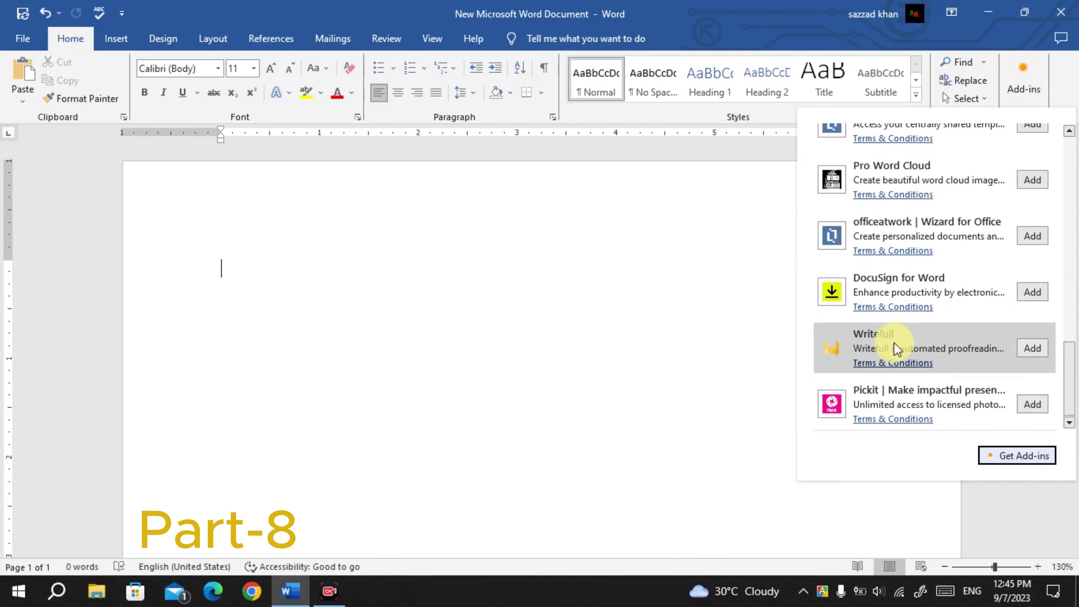
# Open the Office Add-ins store, look through the full list and display the Best Apps of the Year category
pyautogui.click(1022, 458)
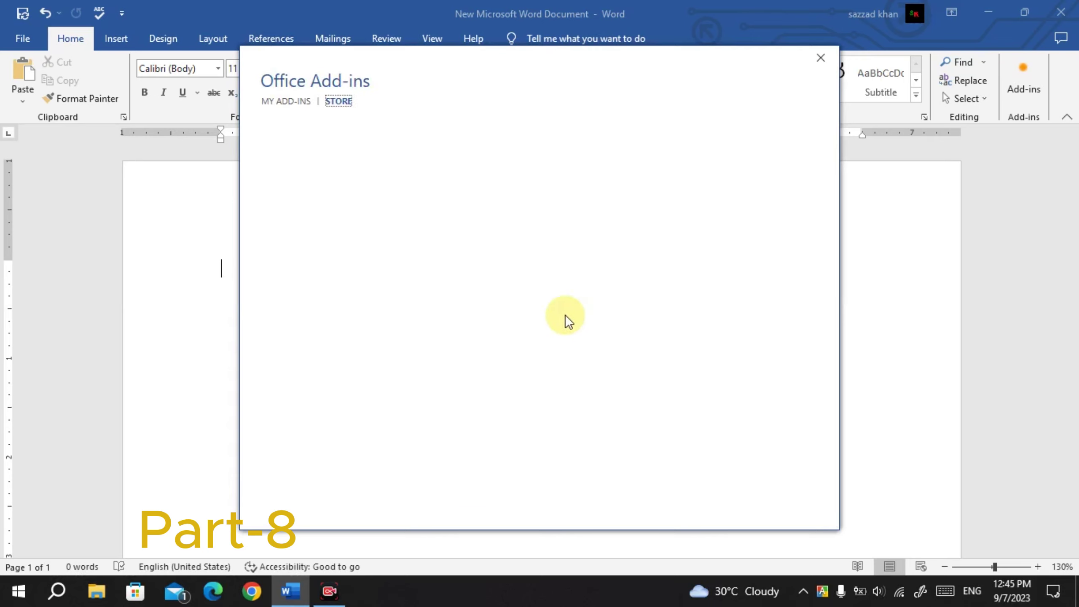
pyautogui.moveTo(597, 52); pyautogui.dragTo(505, 52)
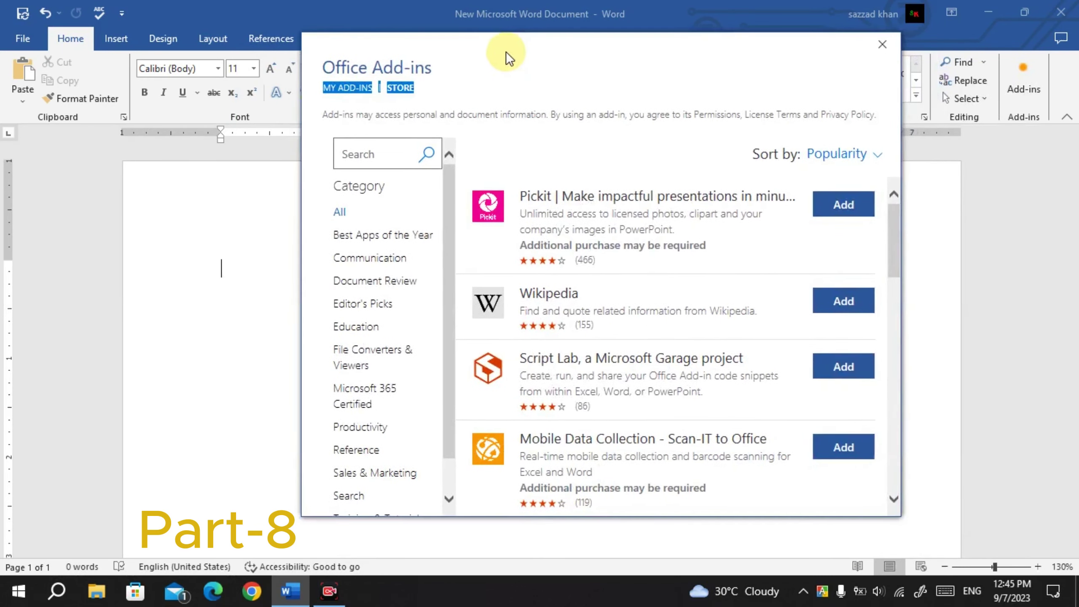
pyautogui.scroll(-5, 645, 270)
pyautogui.scroll(-5, 633, 322)
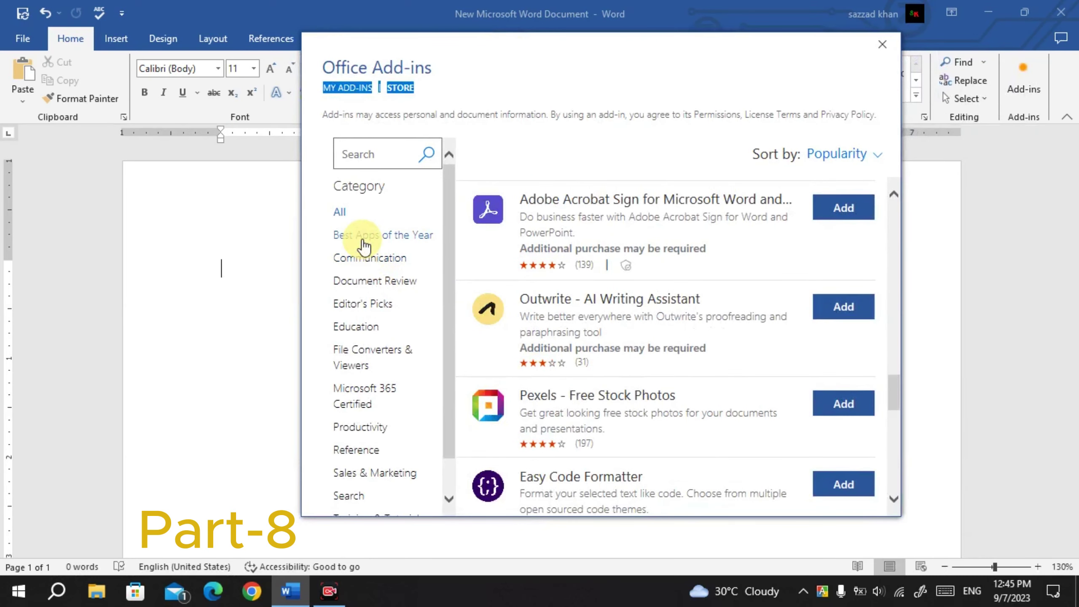
pyautogui.click(364, 245)
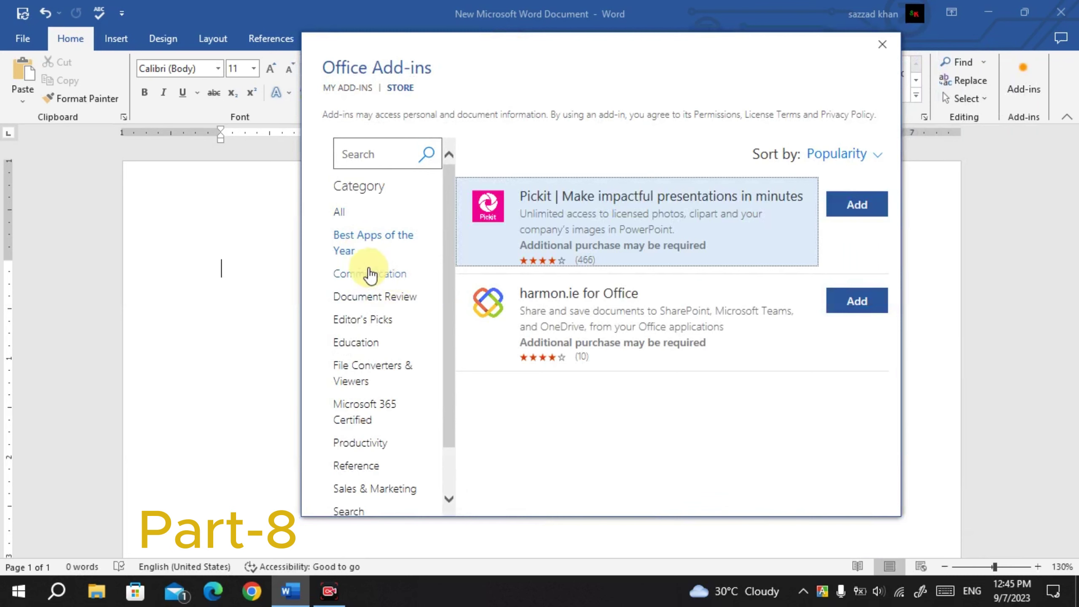
# Display the Reference category of the add-in store and look through its add-ins
pyautogui.scroll(-2, 387, 506)
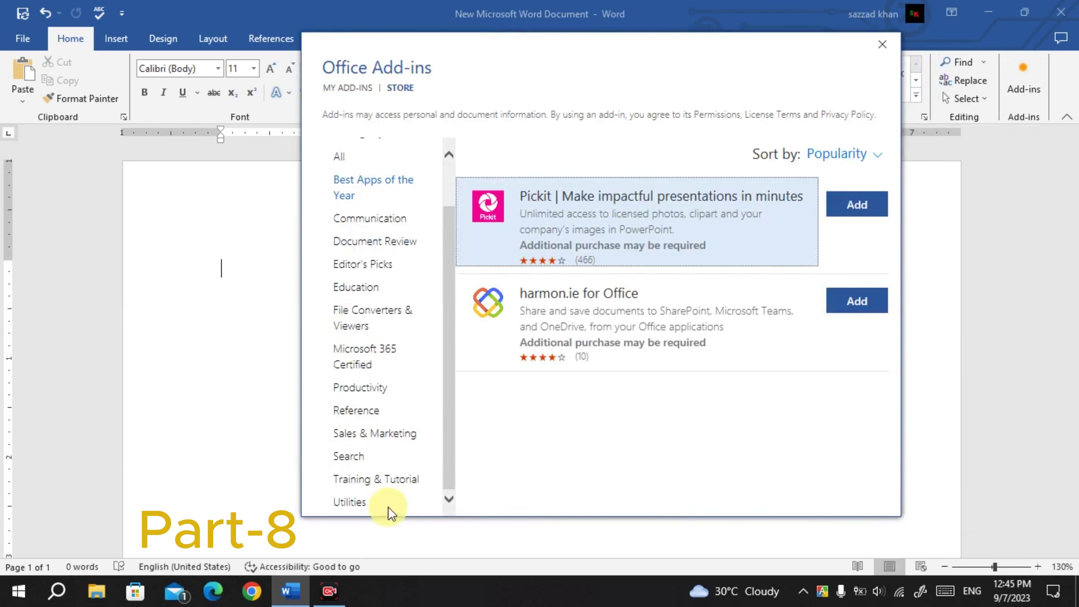
pyautogui.click(357, 410)
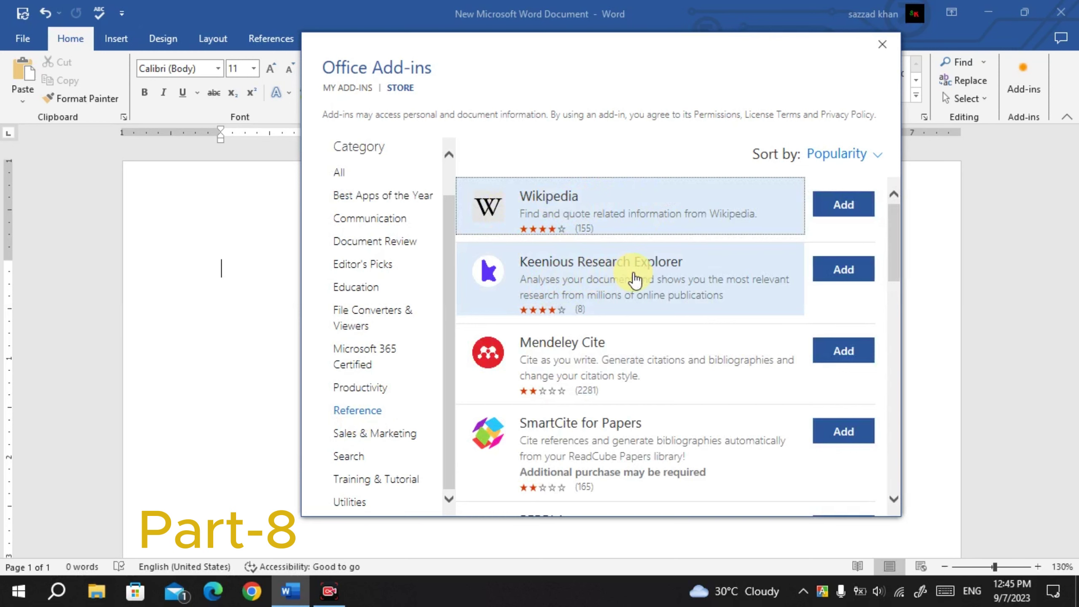
pyautogui.scroll(-15, 587, 285)
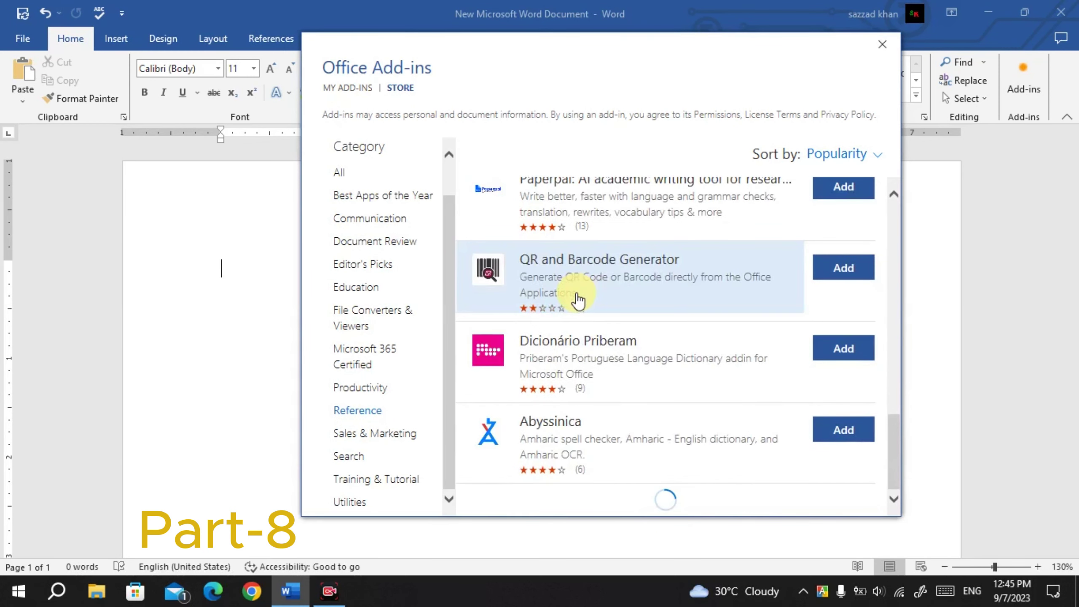
pyautogui.scroll(-10, 595, 374)
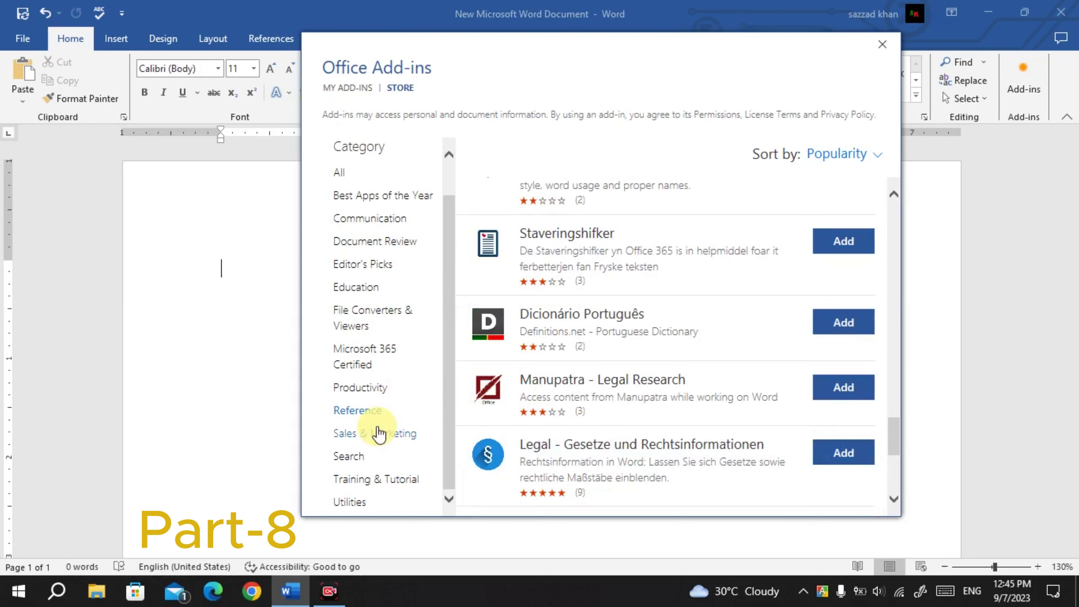
# Display the Search category of the add-in store, look through its add-ins and close the store
pyautogui.click(348, 456)
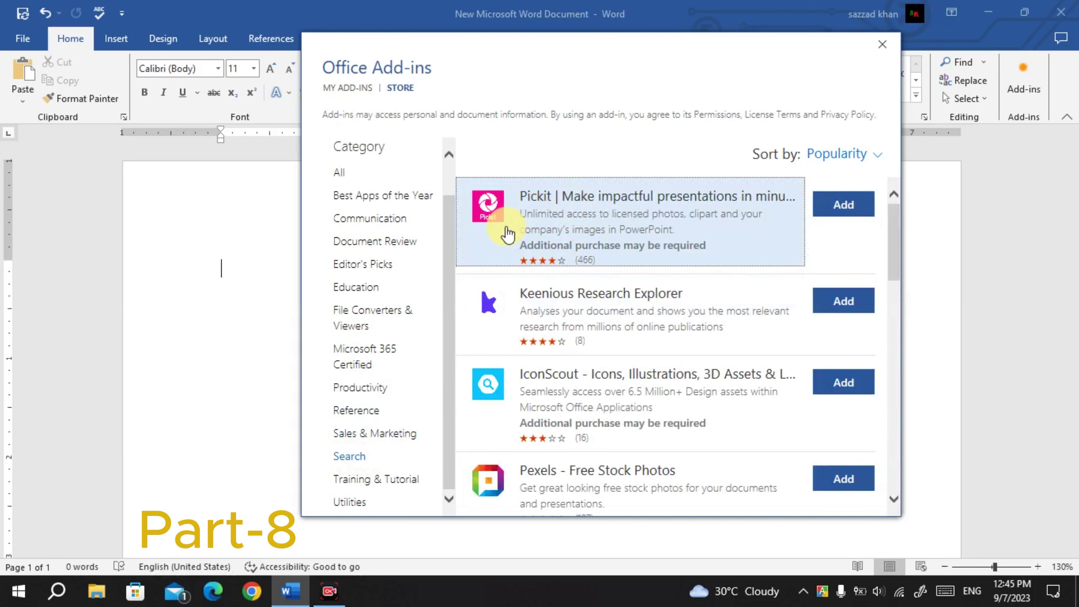
pyautogui.scroll(-15, 603, 232)
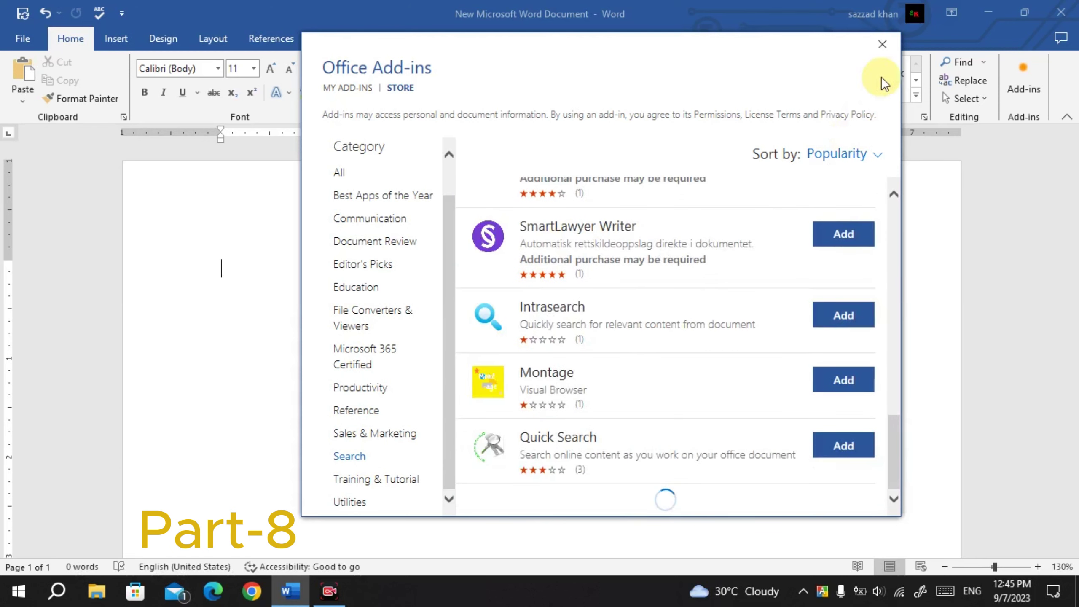
pyautogui.scroll(1, 315, 241)
pyautogui.scroll(-1, 361, 204)
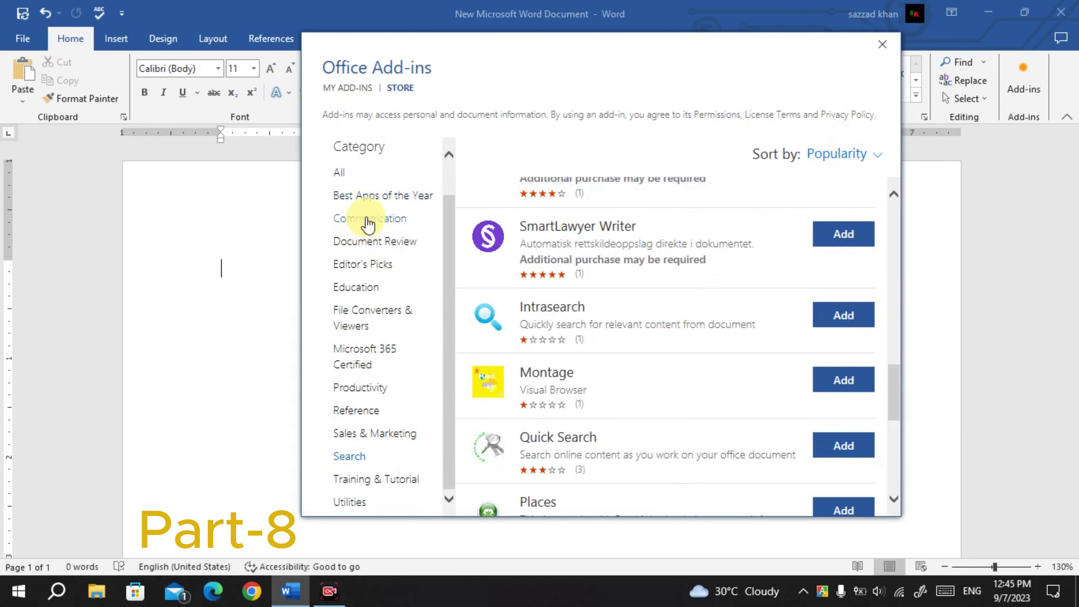
pyautogui.scroll(1, 384, 216)
pyautogui.click(393, 153)
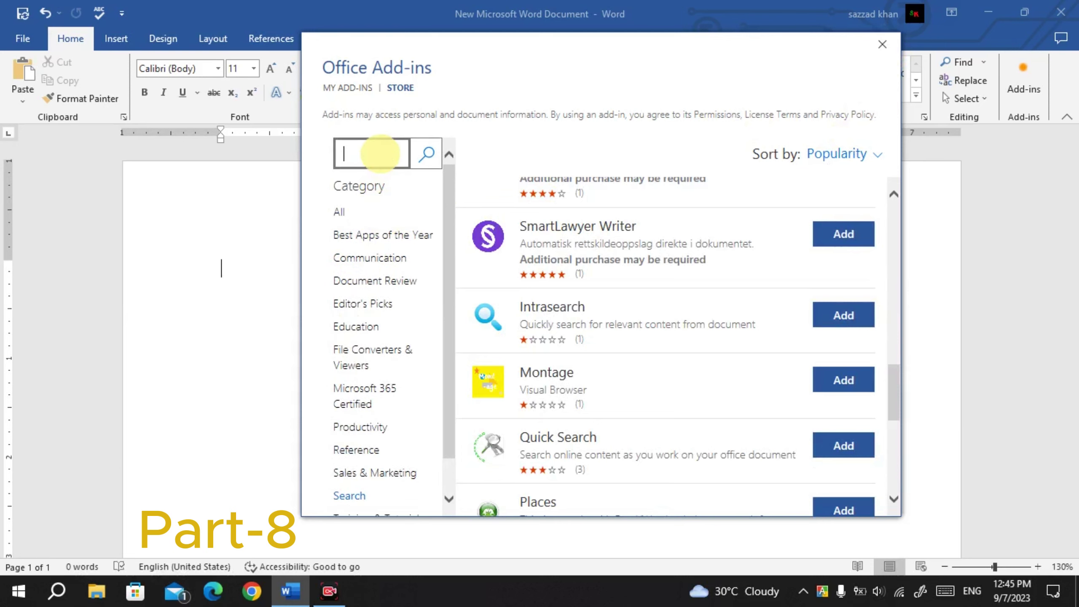
pyautogui.click(883, 44)
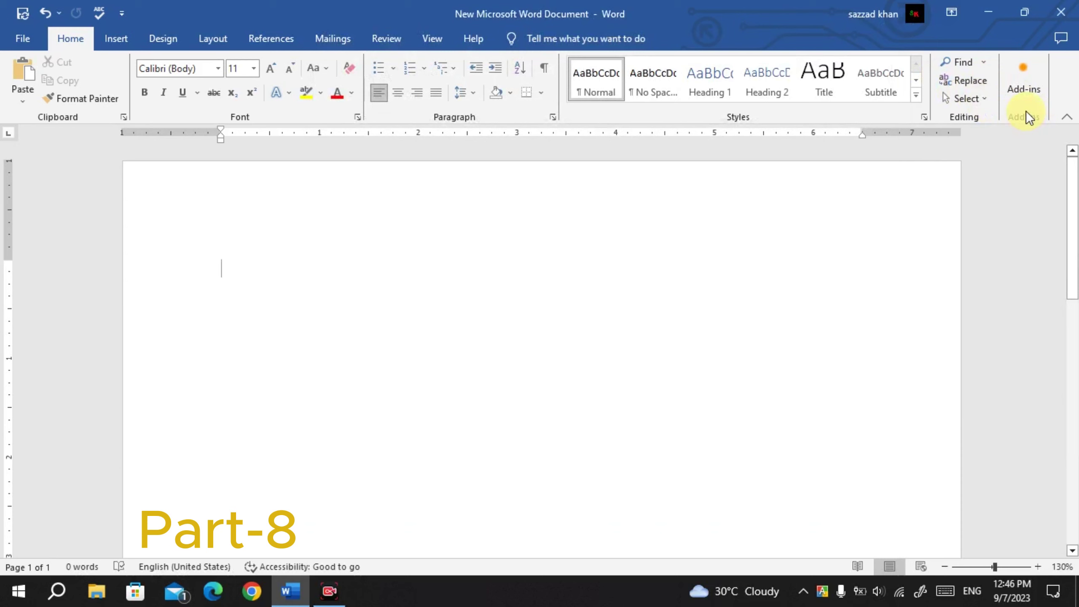
# Add the Mendeley Cite add-in from the popular add-ins and view its introduction
pyautogui.click(1017, 98)
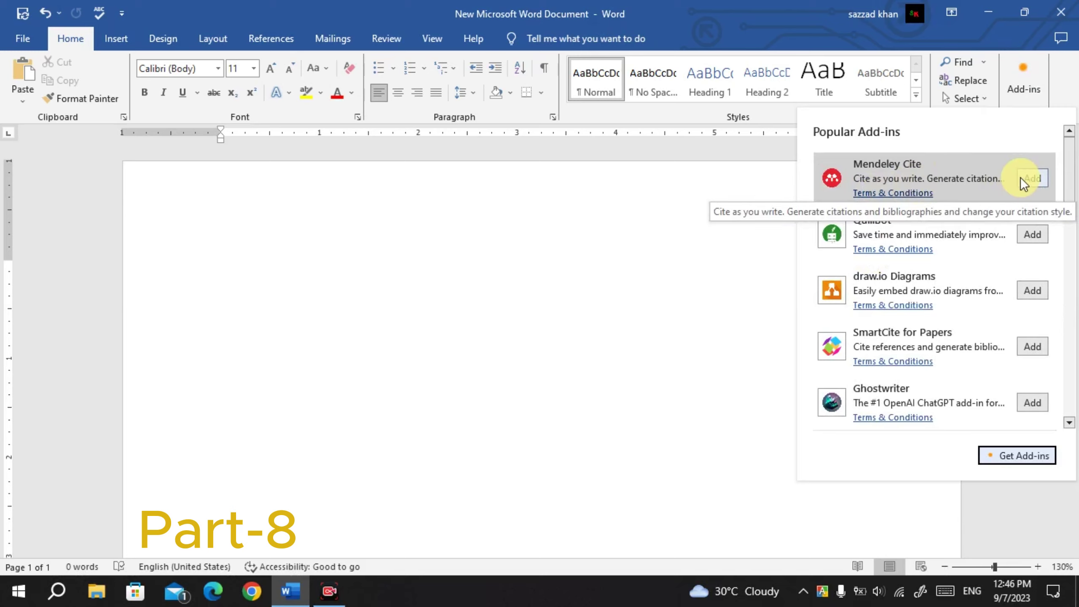
pyautogui.click(1031, 178)
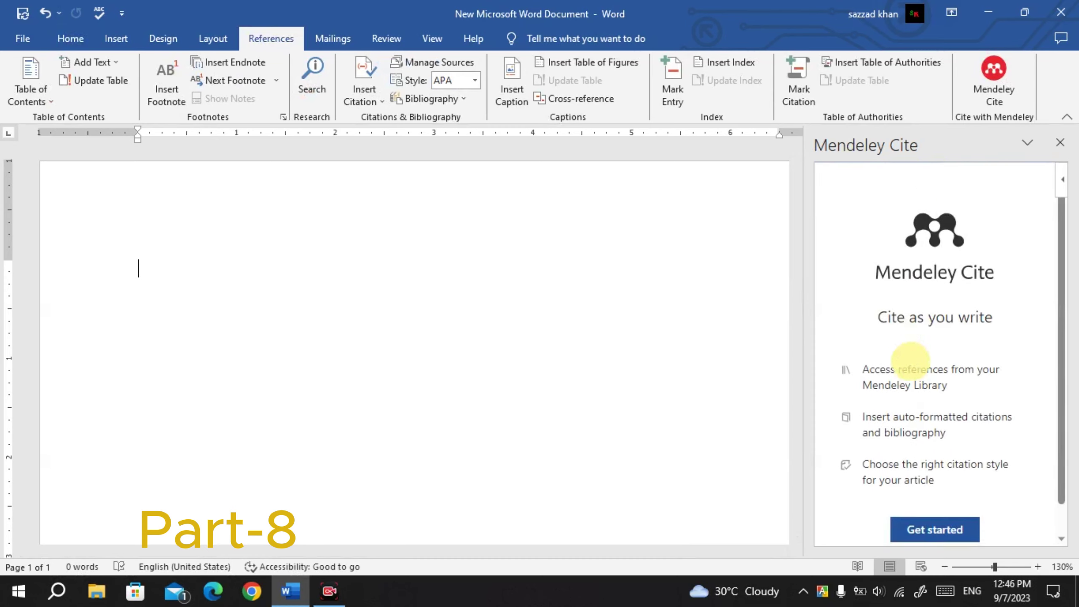
pyautogui.scroll(-1, 886, 361)
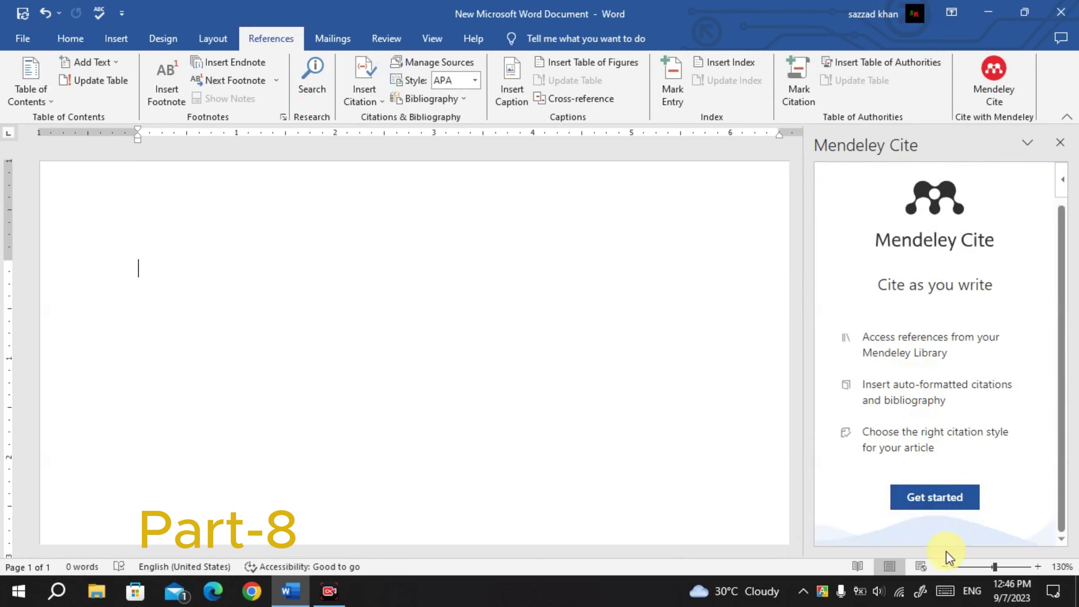
# Start Mendeley Cite, make its sign-in window smaller and centre it, examine the sign-in page and close it without signing in
pyautogui.click(942, 499)
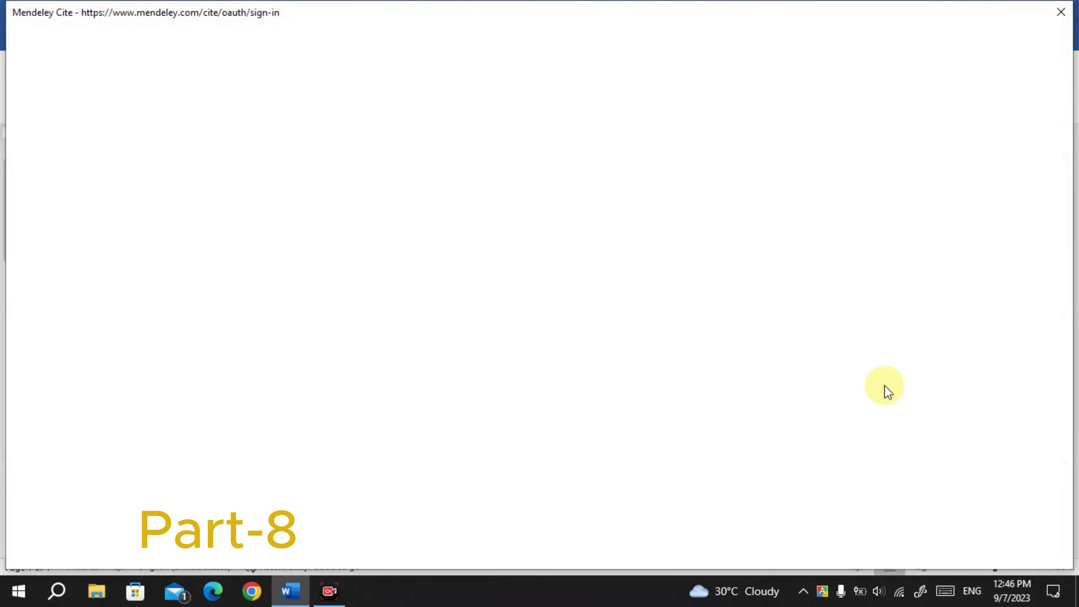
pyautogui.moveTo(309, 3); pyautogui.dragTo(353, 51)
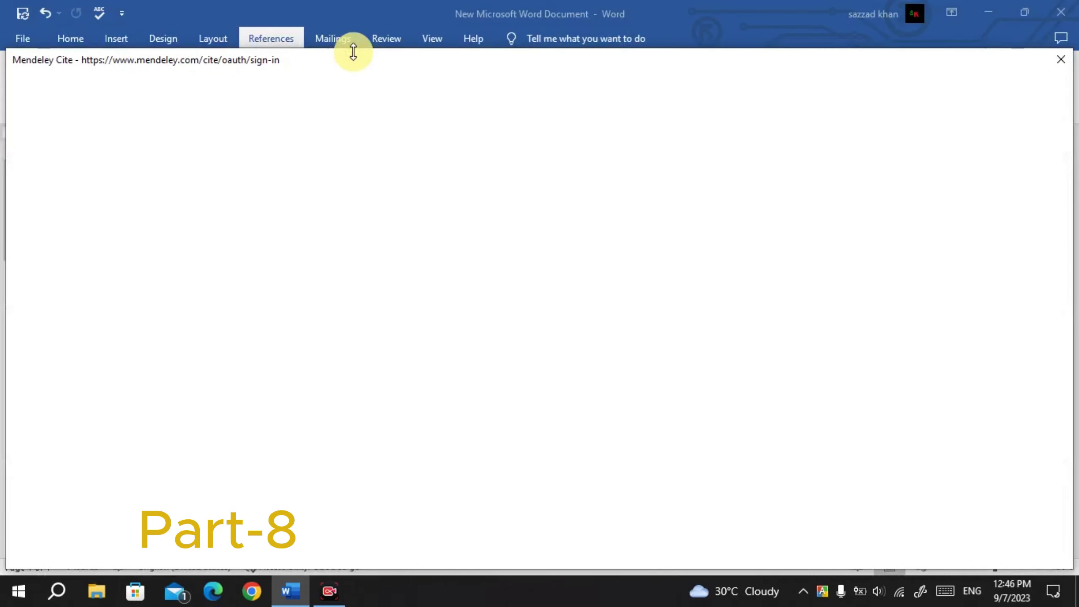
pyautogui.moveTo(1069, 102); pyautogui.dragTo(595, 147)
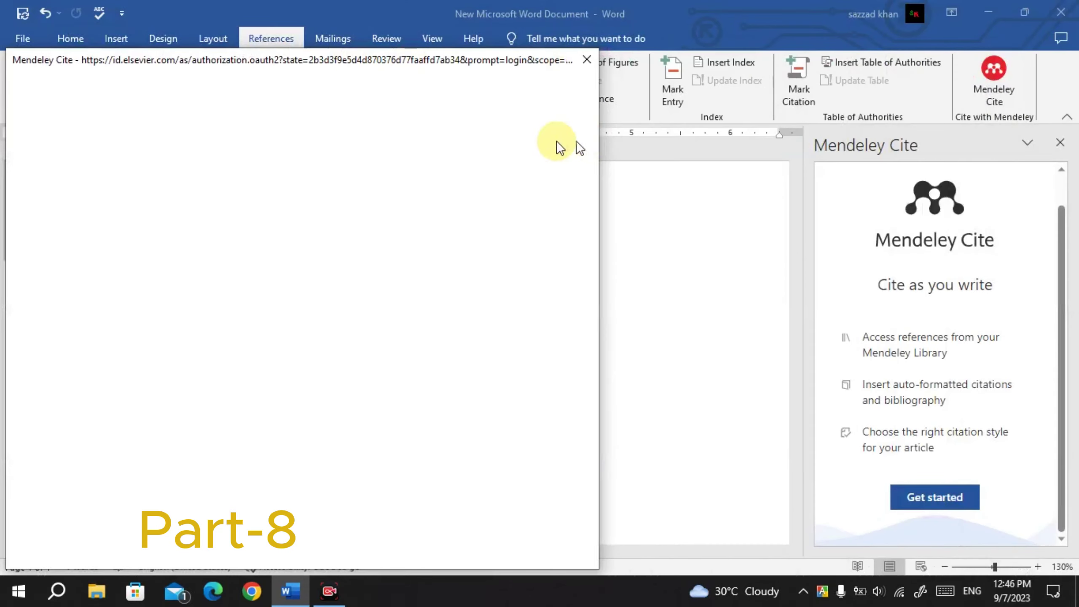
pyautogui.moveTo(366, 64); pyautogui.dragTo(589, 19)
pyautogui.scroll(-5, 493, 420)
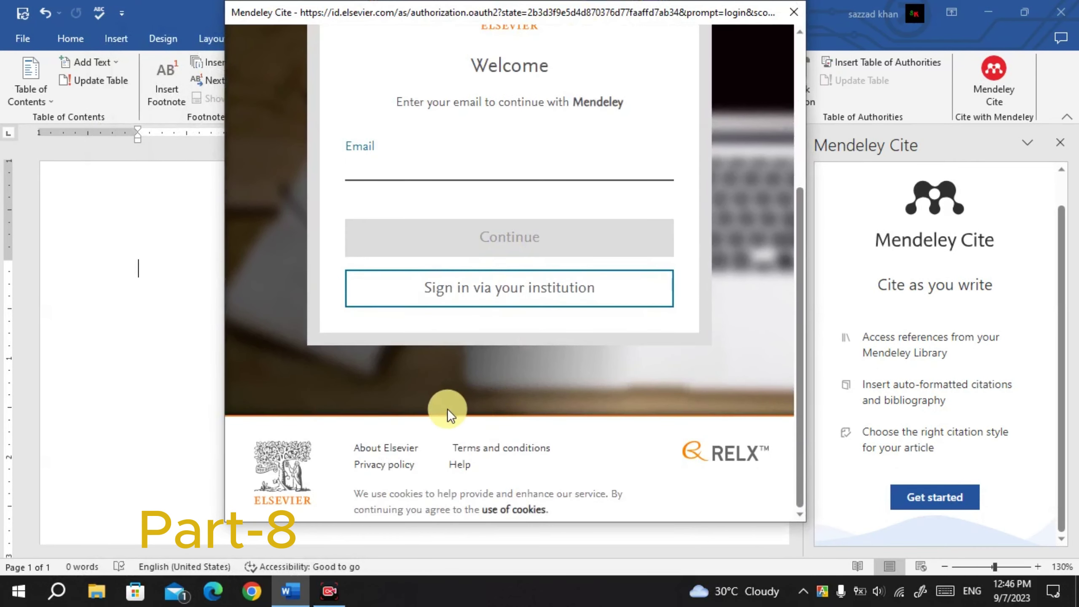
pyautogui.scroll(5, 445, 408)
pyautogui.scroll(-5, 477, 364)
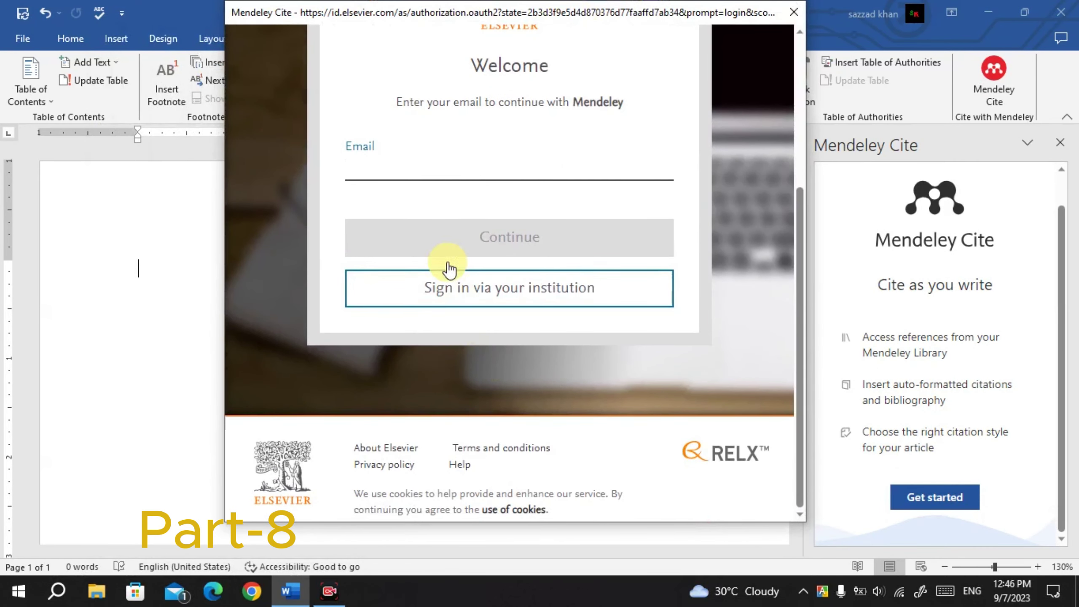
pyautogui.scroll(5, 417, 209)
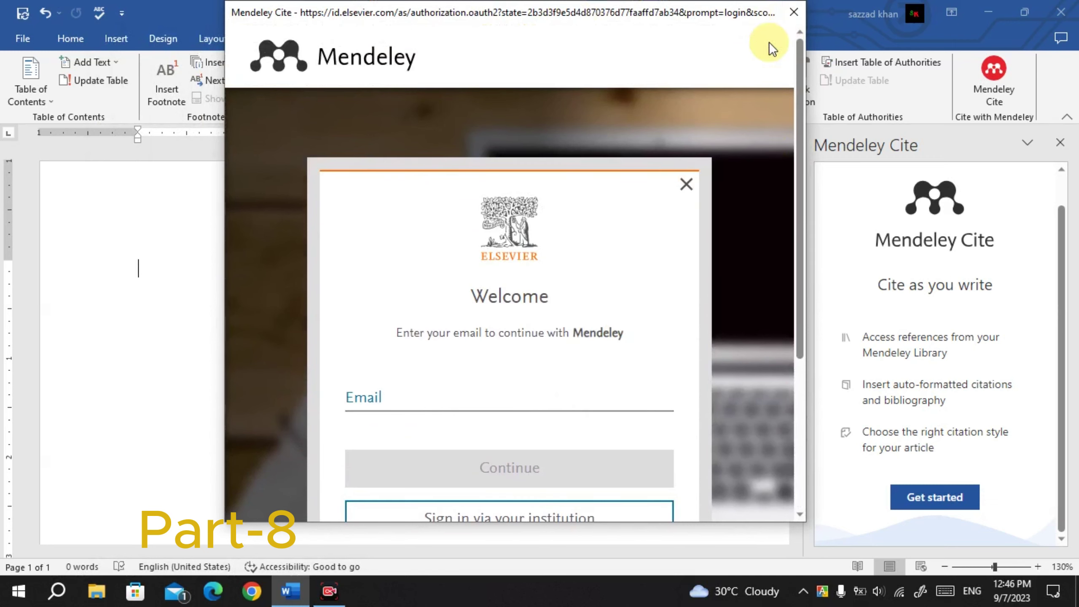
pyautogui.click(793, 17)
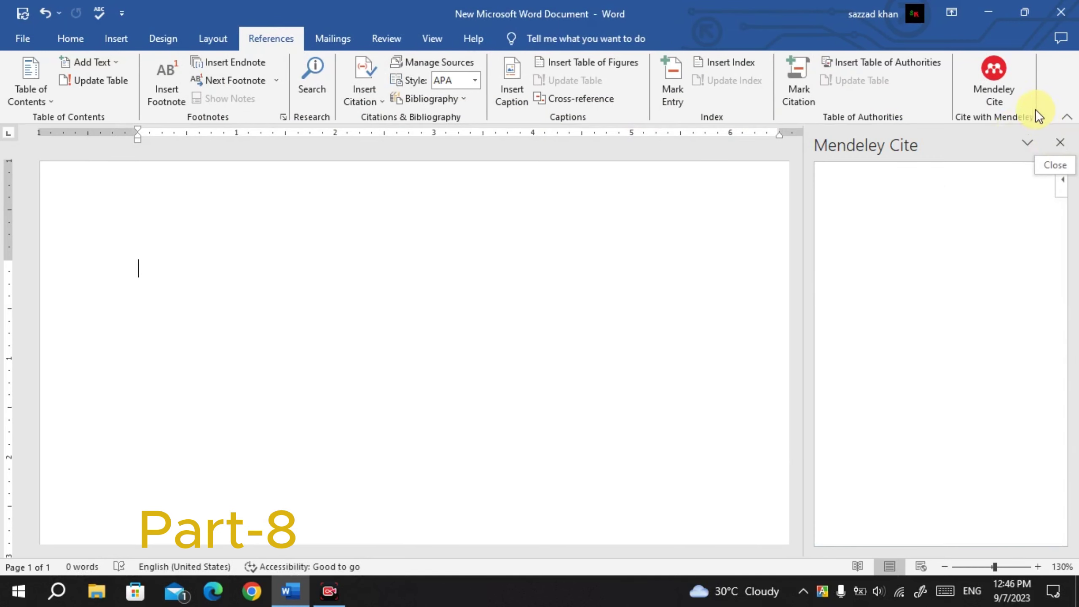
# Remove the Mendeley Cite add-in from Word and confirm its deletion
pyautogui.rightClick(1012, 102)
pyautogui.click(973, 170)
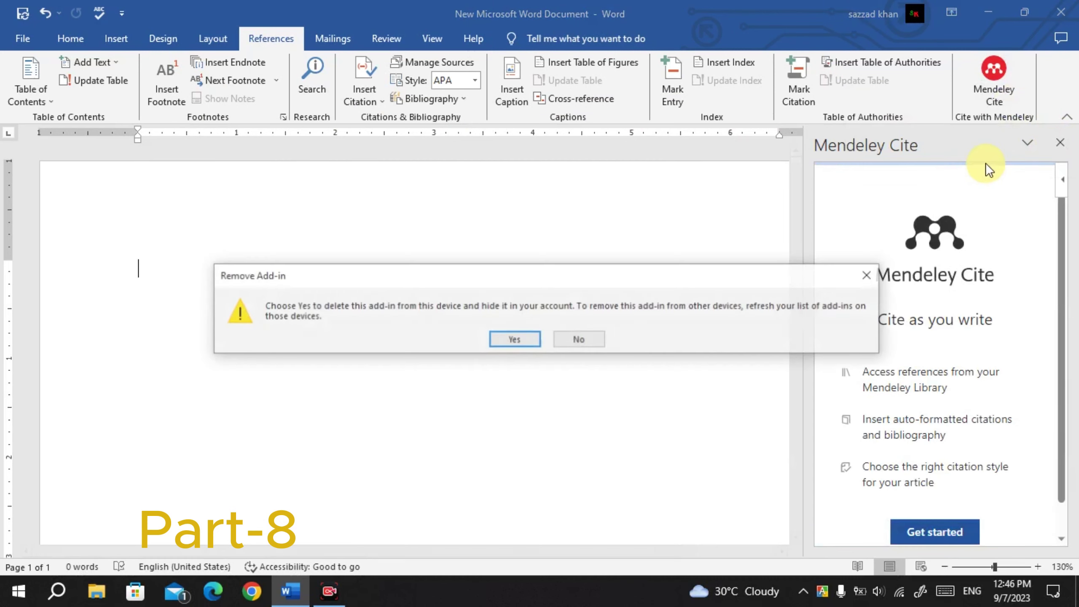
pyautogui.click(521, 338)
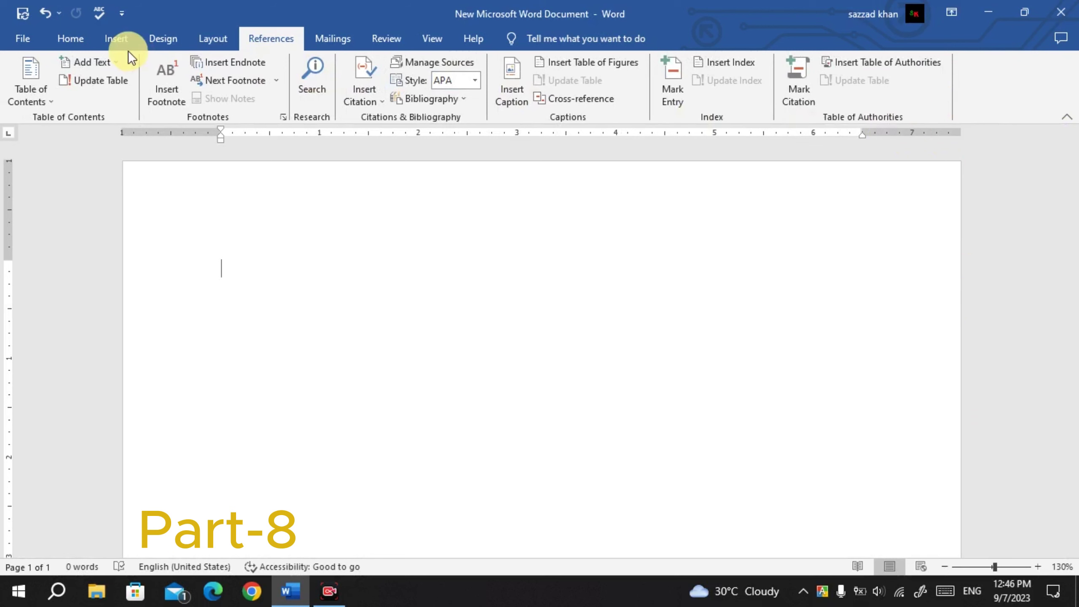
# Add the SmartCite for Papers add-in from the popular add-ins
pyautogui.click(67, 39)
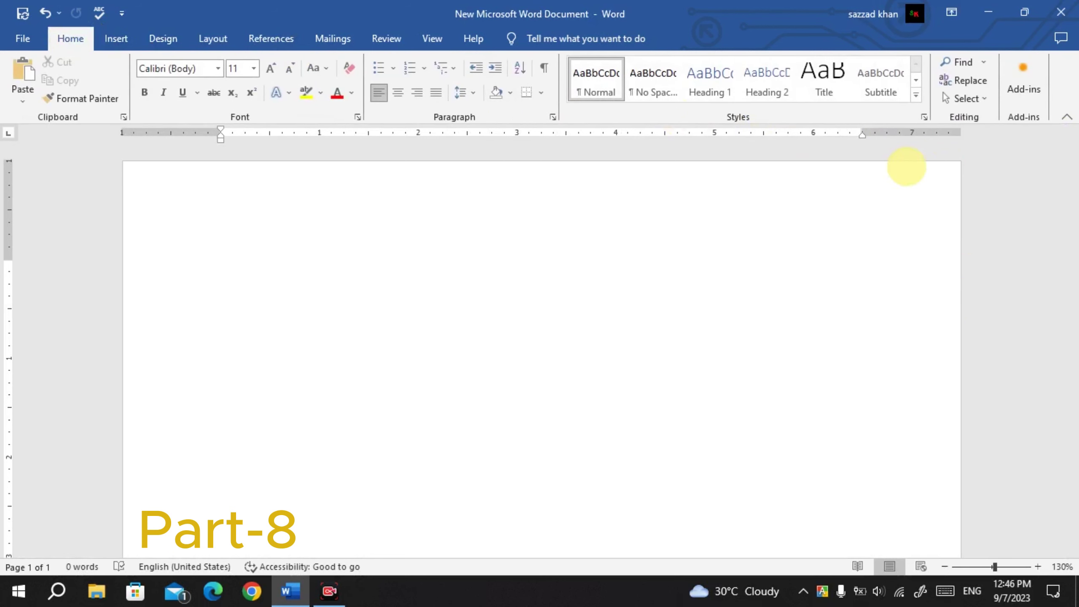
pyautogui.click(1026, 88)
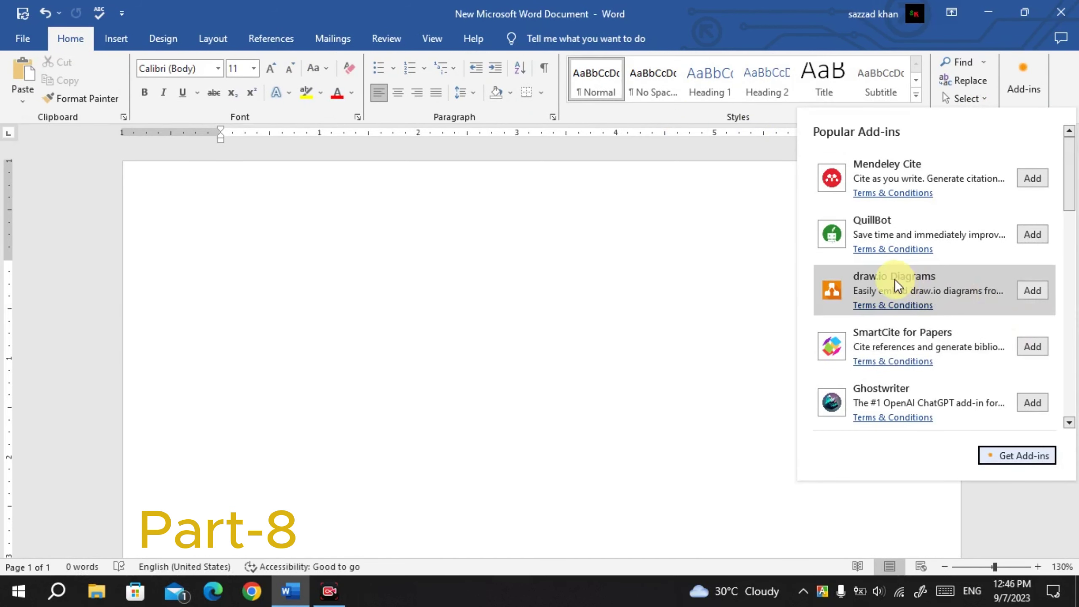
pyautogui.click(1031, 347)
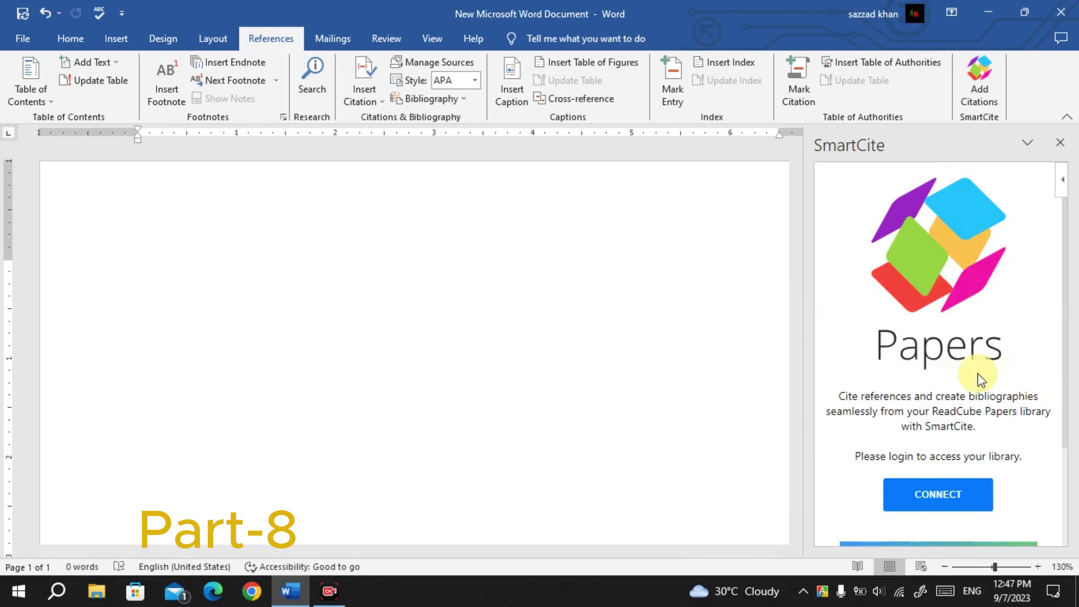
# Examine the SmartCite introduction and try to connect it to the Papers library
pyautogui.scroll(-3, 974, 372)
pyautogui.click(924, 465)
pyautogui.scroll(3, 923, 465)
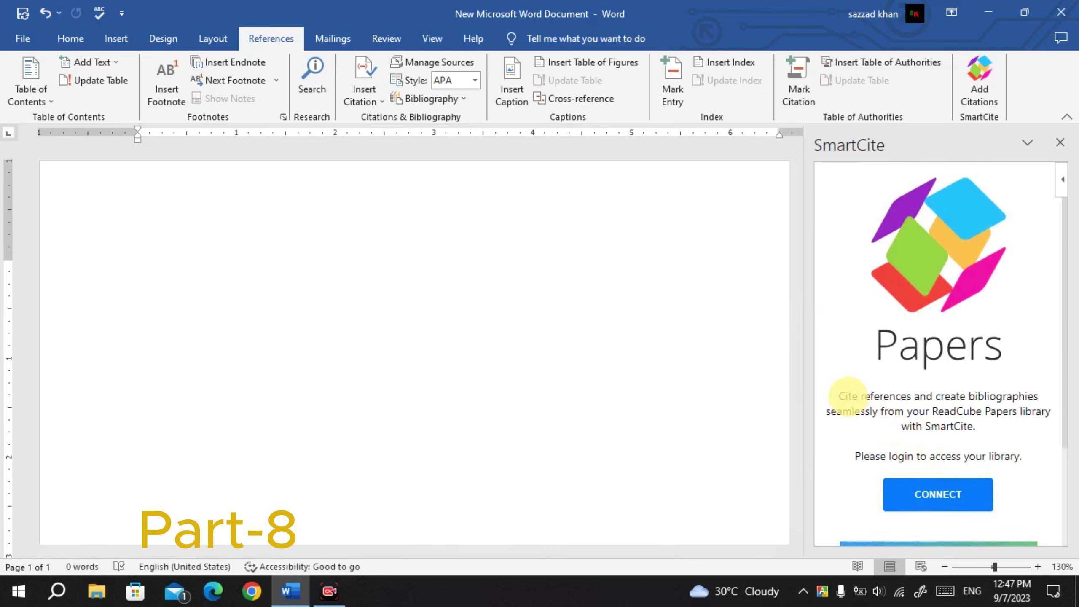
pyautogui.scroll(-2, 847, 397)
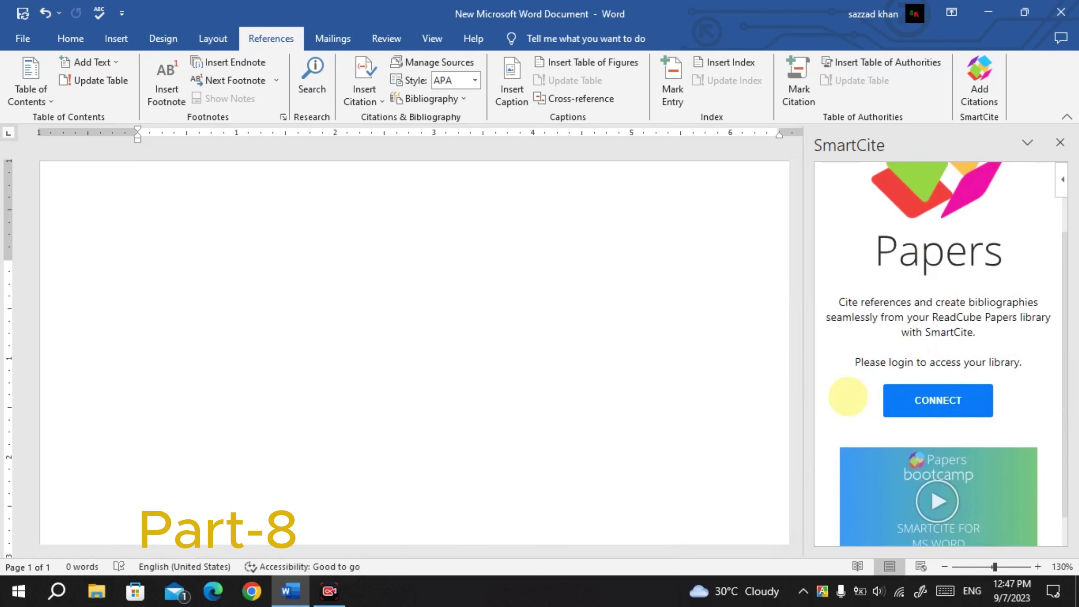
pyautogui.click(924, 403)
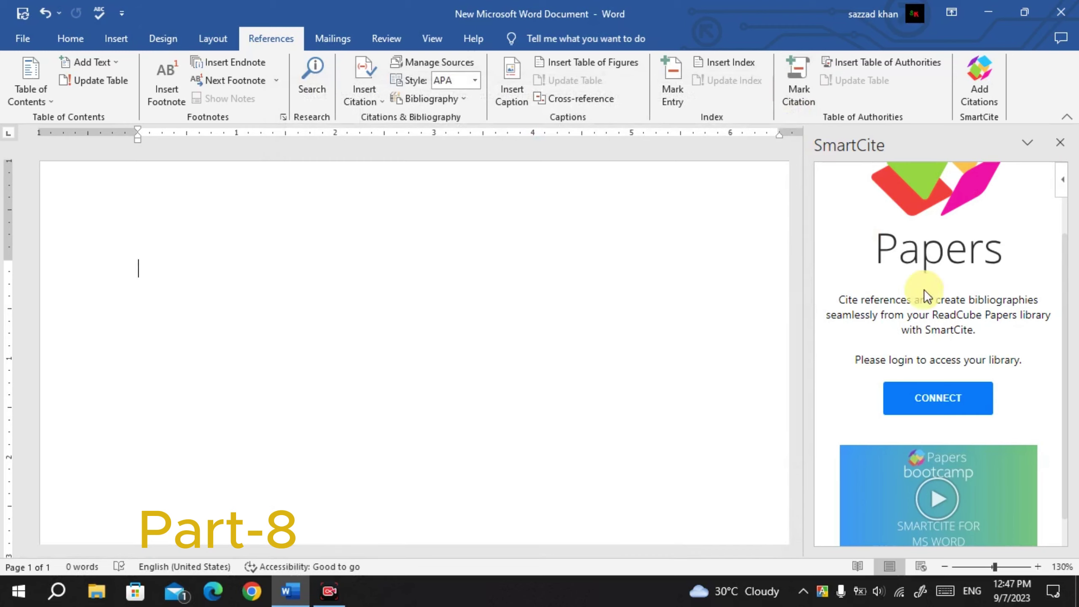
# Close the SmartCite add-in and exit Word, keeping the last copied item
pyautogui.click(1059, 143)
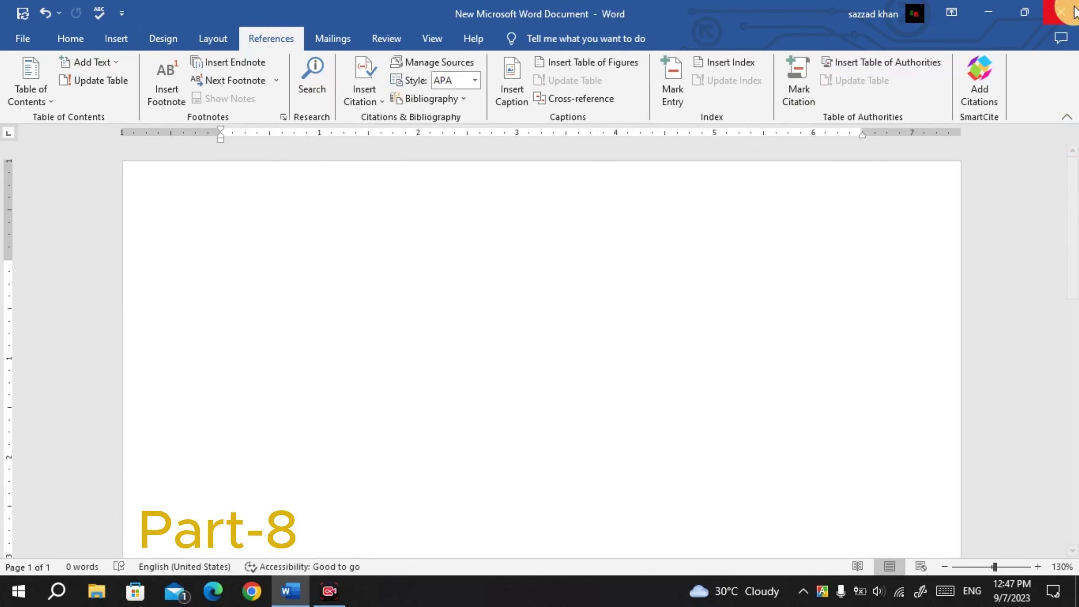
pyautogui.click(1060, 12)
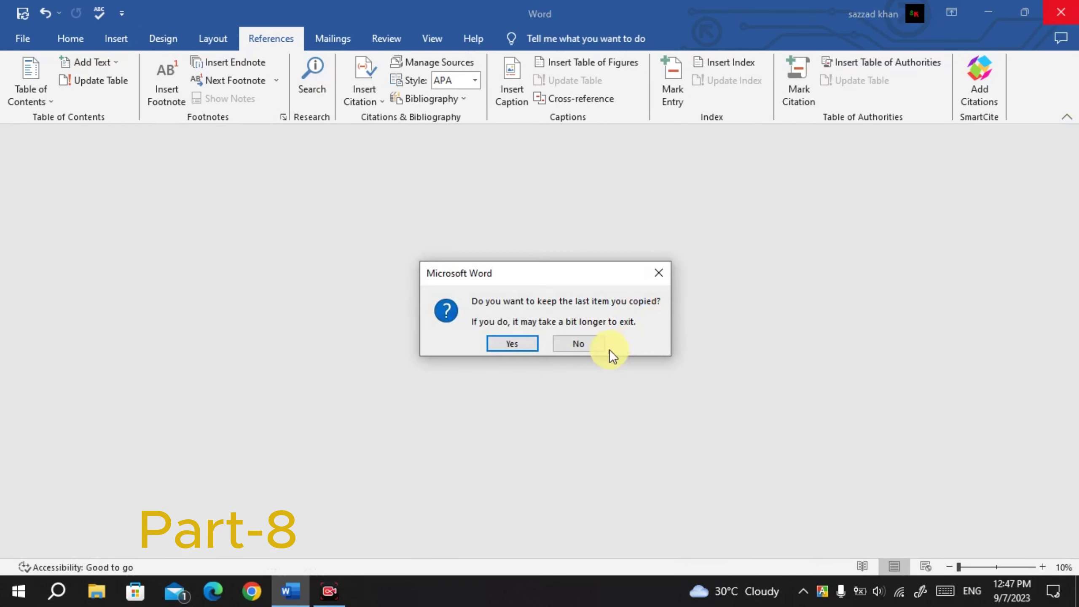
pyautogui.click(519, 345)
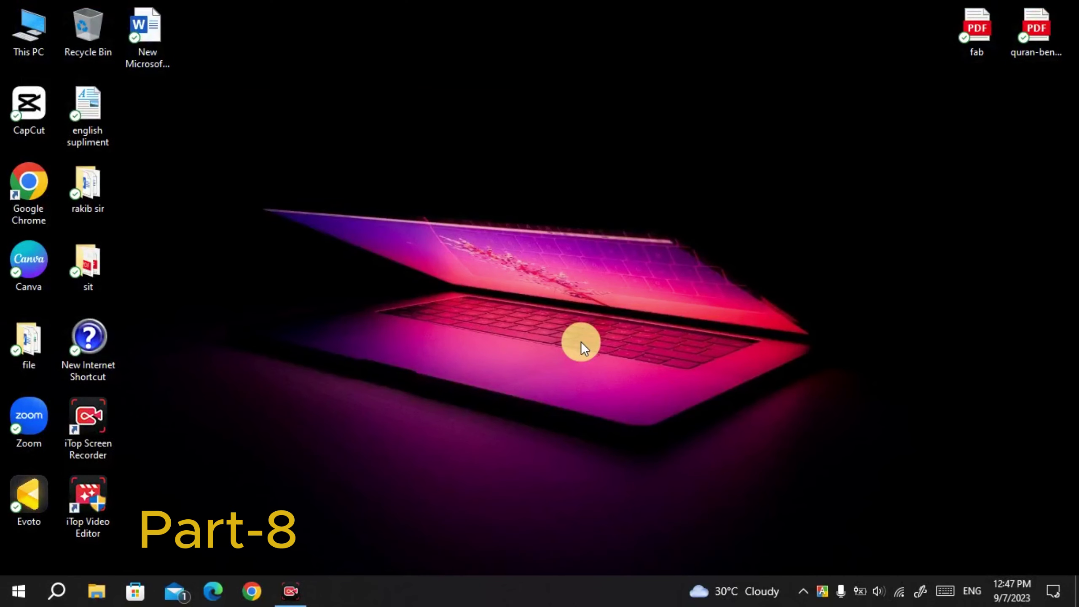